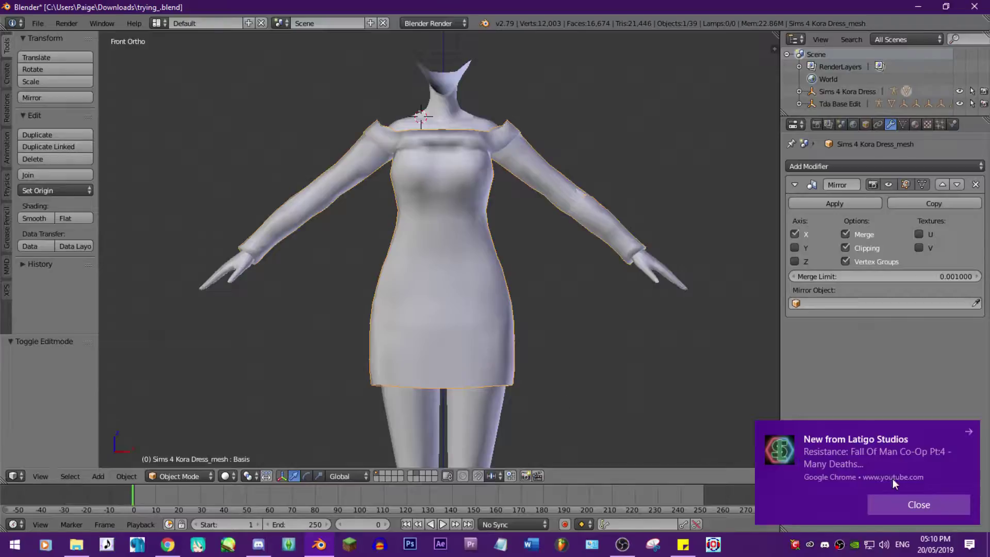
# Step: Dismiss the notification and export the dress as MikuMikuDance model trying_.pmx in Downloads
pyautogui.click(954, 510)
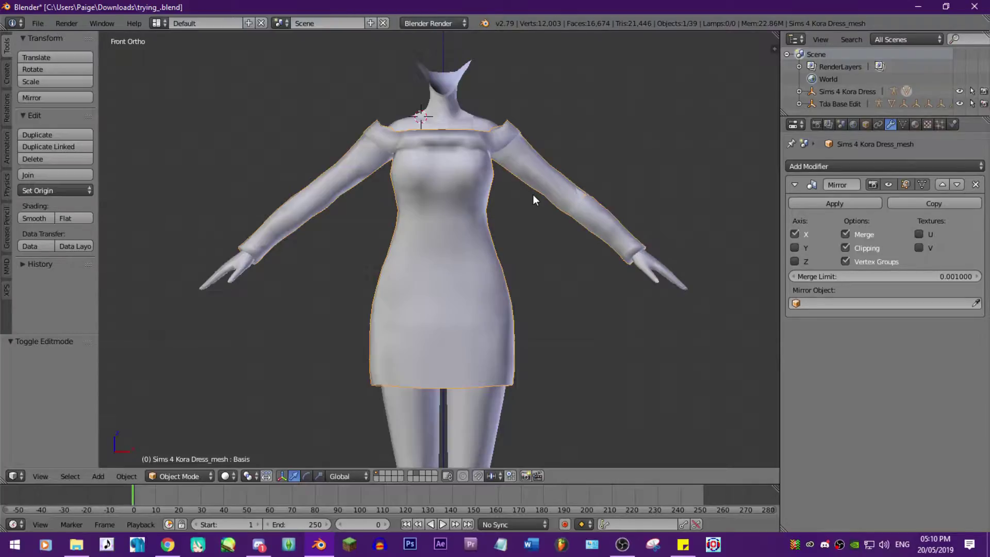
pyautogui.click(38, 23)
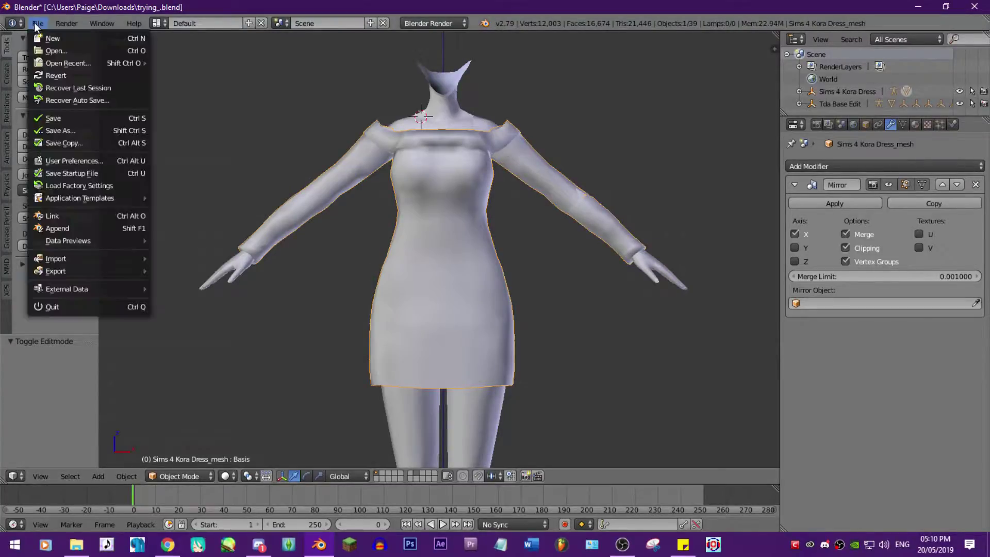
pyautogui.moveTo(55, 271)
pyautogui.click(210, 383)
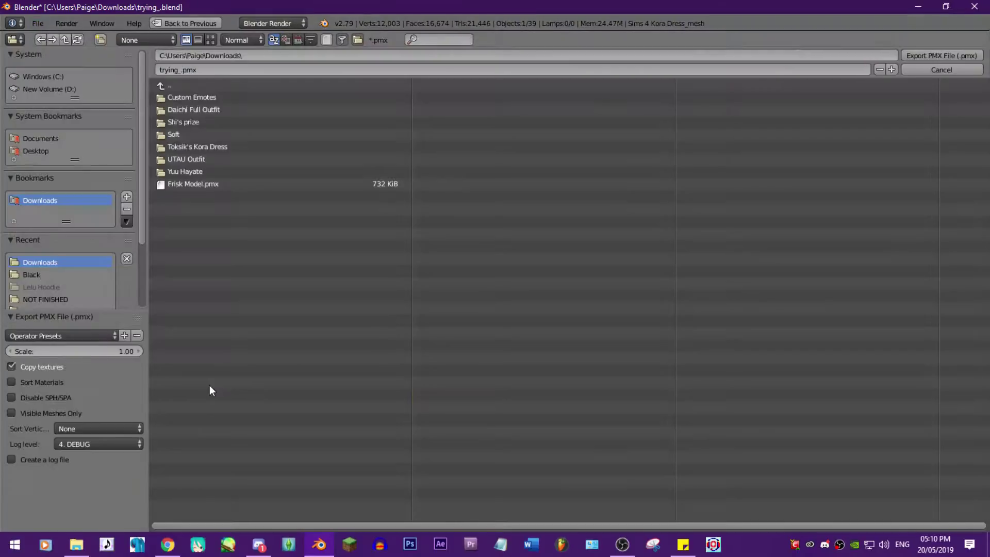
pyautogui.click(959, 56)
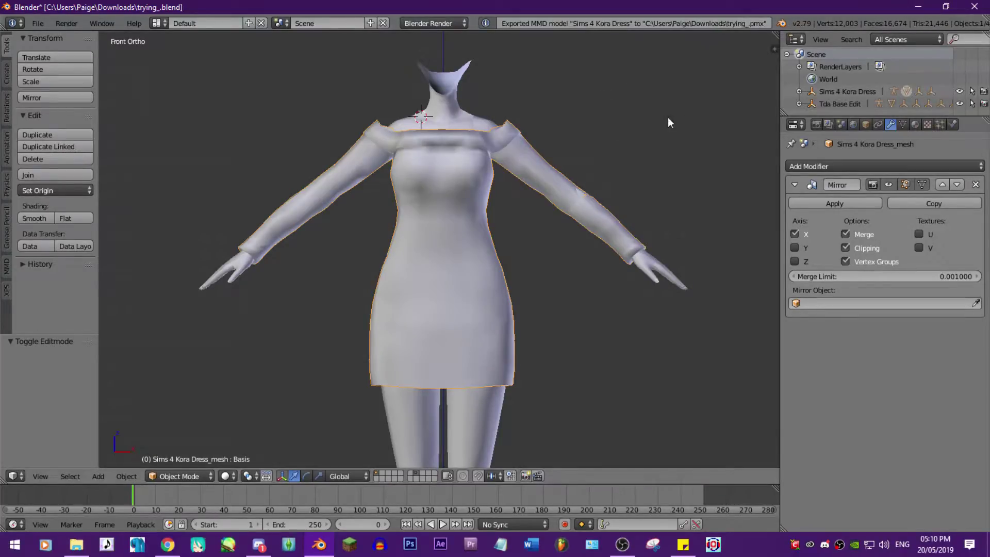
pyautogui.click(76, 545)
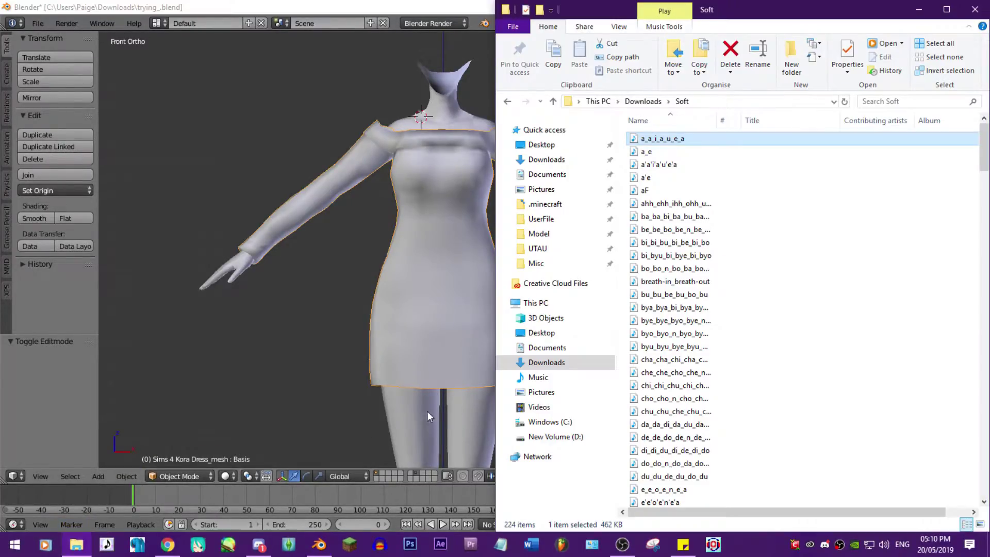
pyautogui.click(552, 160)
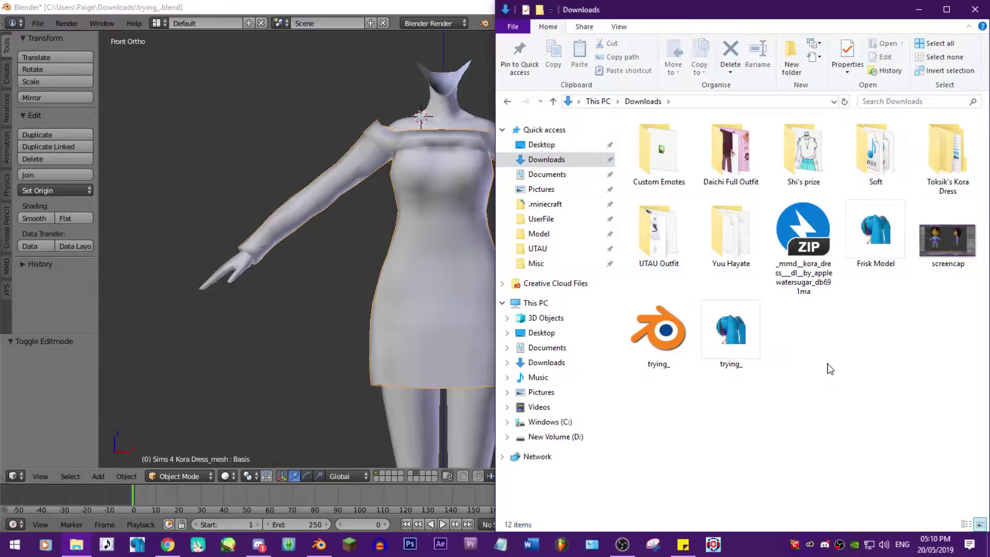
pyautogui.doubleClick(739, 329)
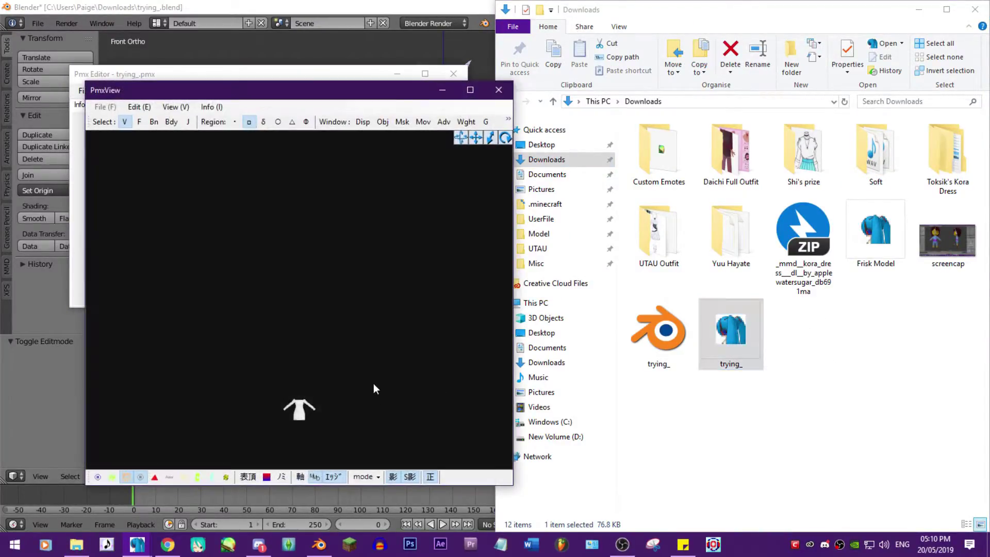
pyautogui.moveTo(375, 380); pyautogui.dragTo(374, 359, button='middle')
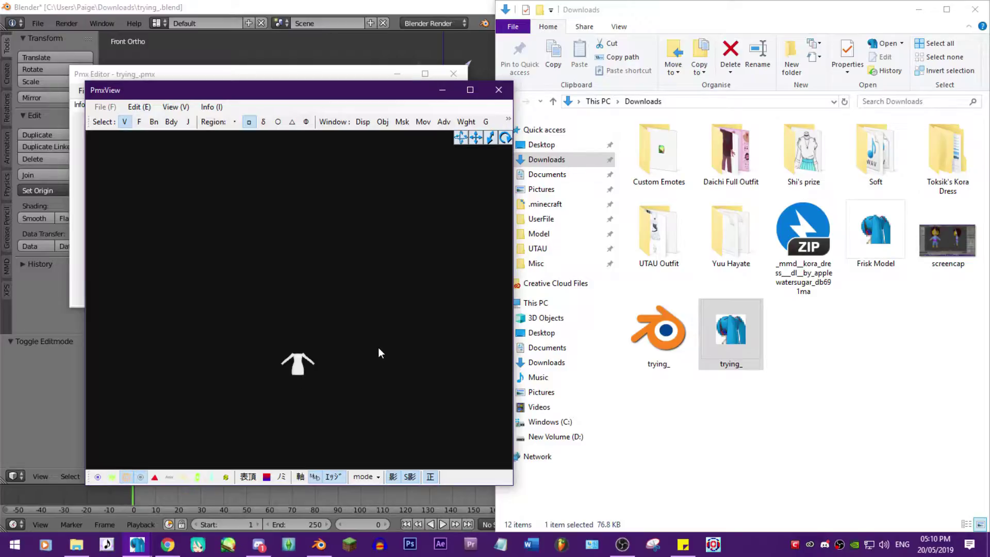
pyautogui.click(452, 75)
pyautogui.click(442, 6)
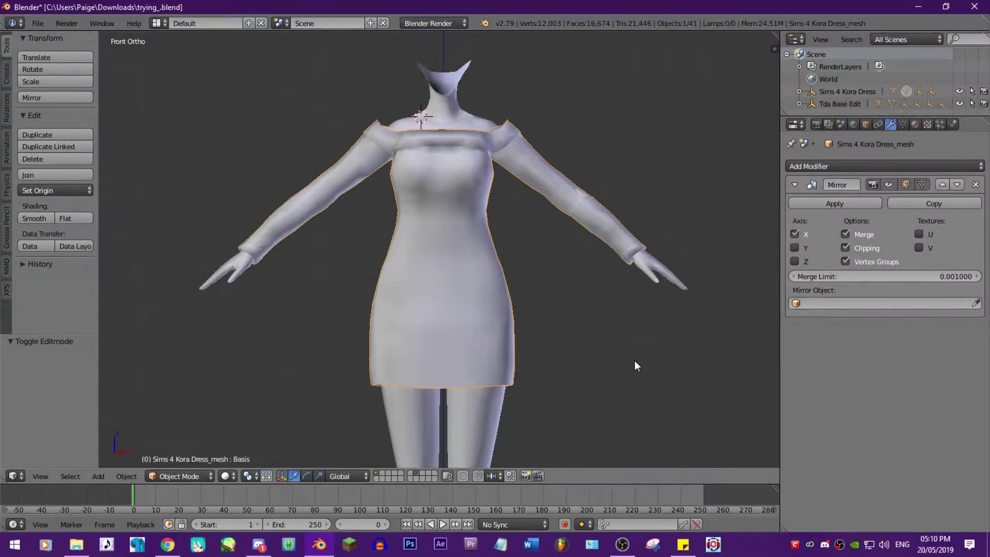
pyautogui.scroll(-1, 590, 368)
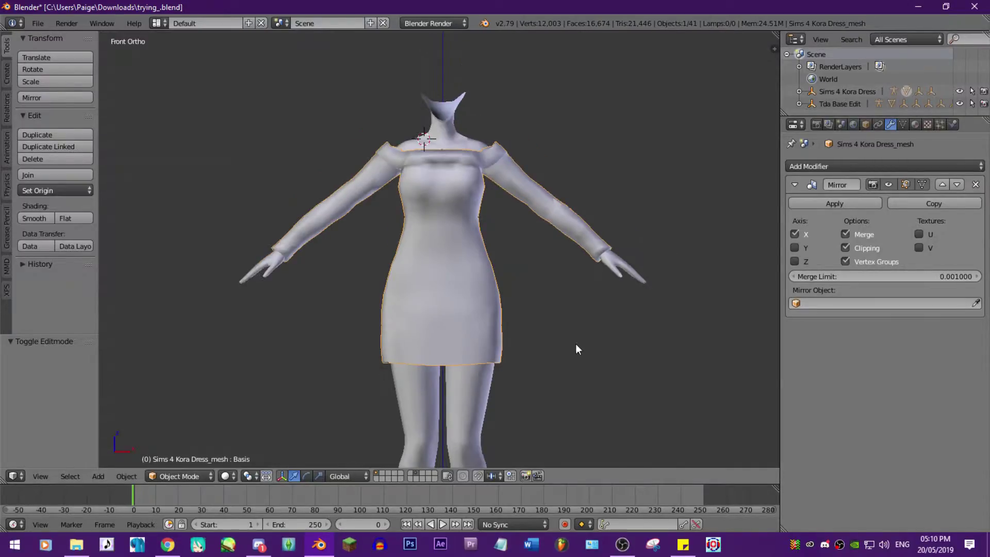
pyautogui.scroll(-1, 571, 335)
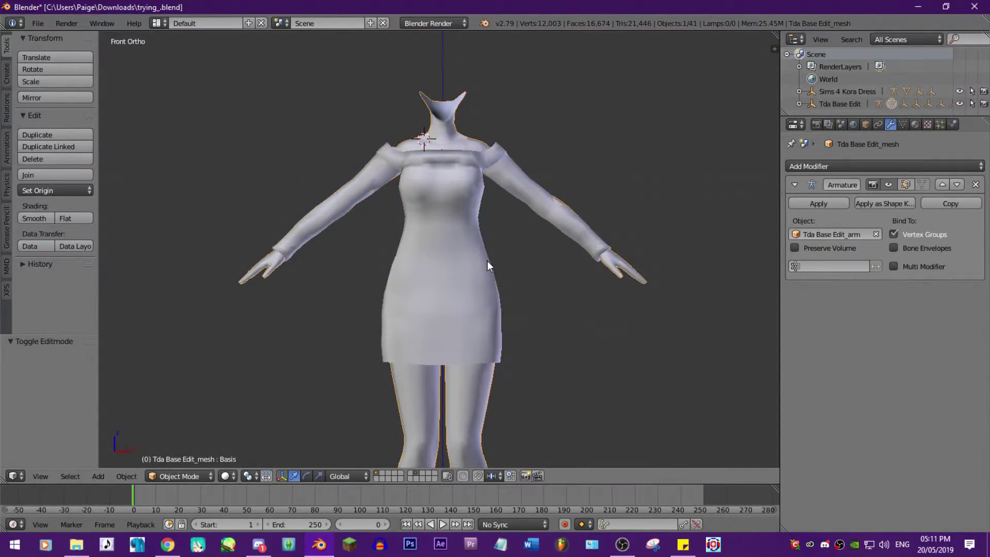
pyautogui.scroll(1, 573, 323)
pyautogui.scroll(1, 573, 318)
pyautogui.scroll(1, 556, 287)
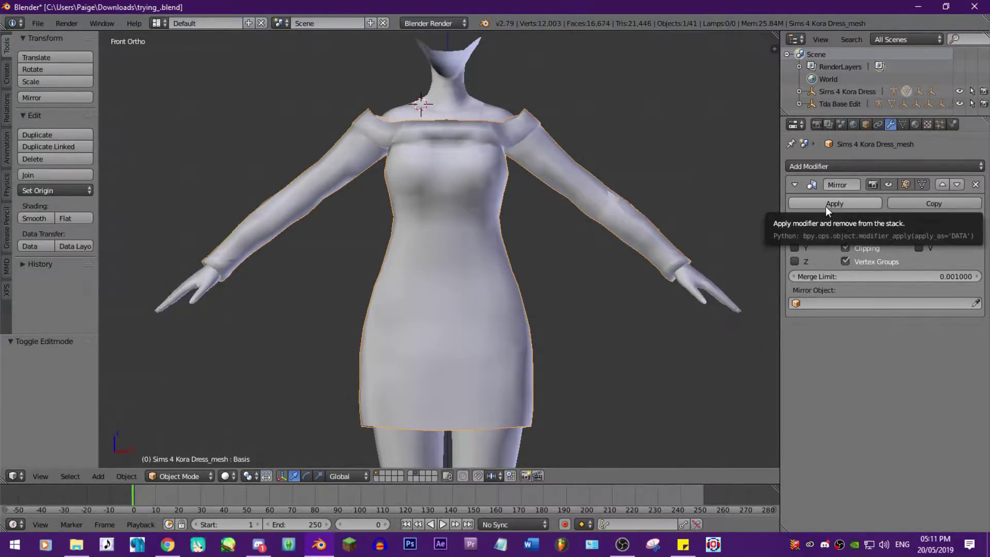
# Step: Attempt applying the dress's Mirror modifier, then show its shape keys in Object Data properties
pyautogui.click(825, 207)
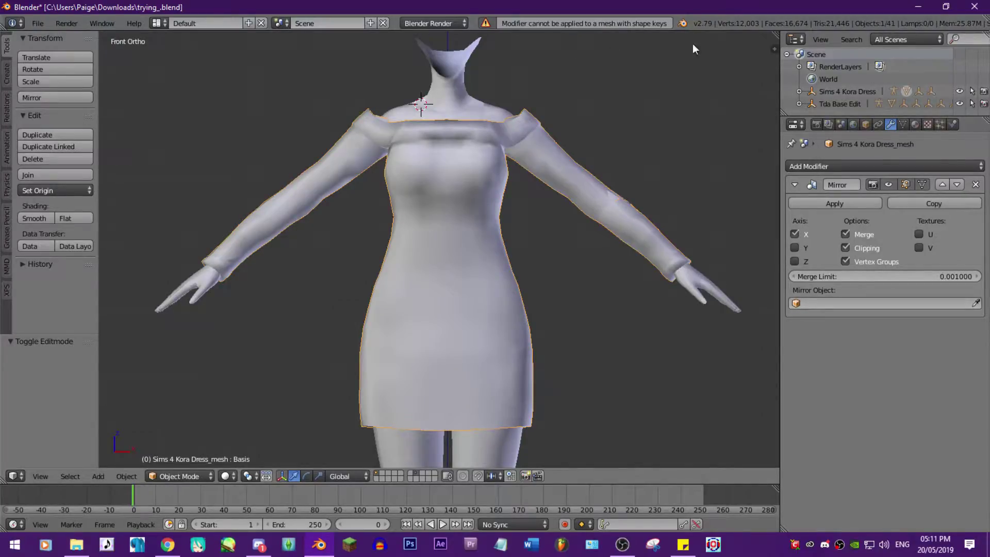
pyautogui.click(904, 125)
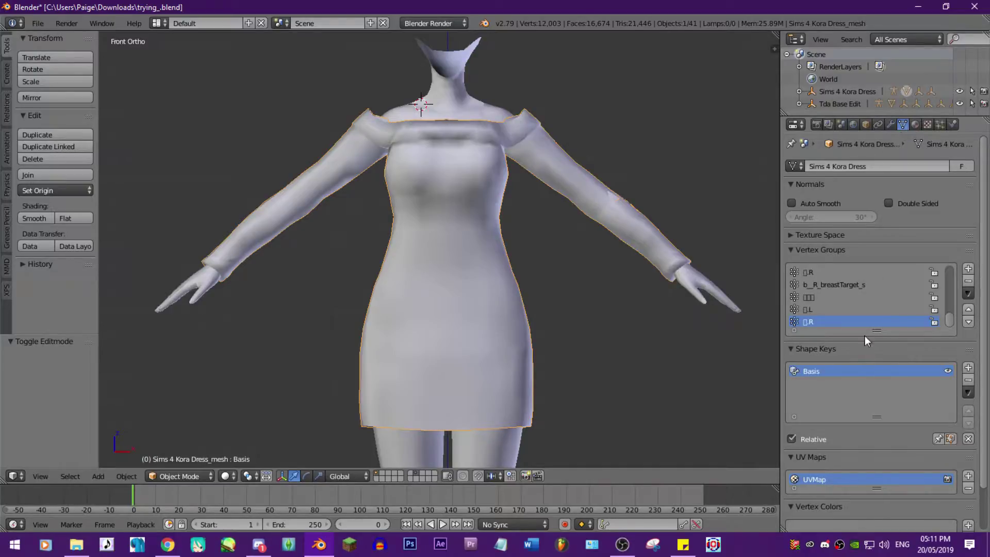
# Step: Remove the Basis shape key, then apply the Mirror modifier from the Modifiers tab
pyautogui.click(967, 380)
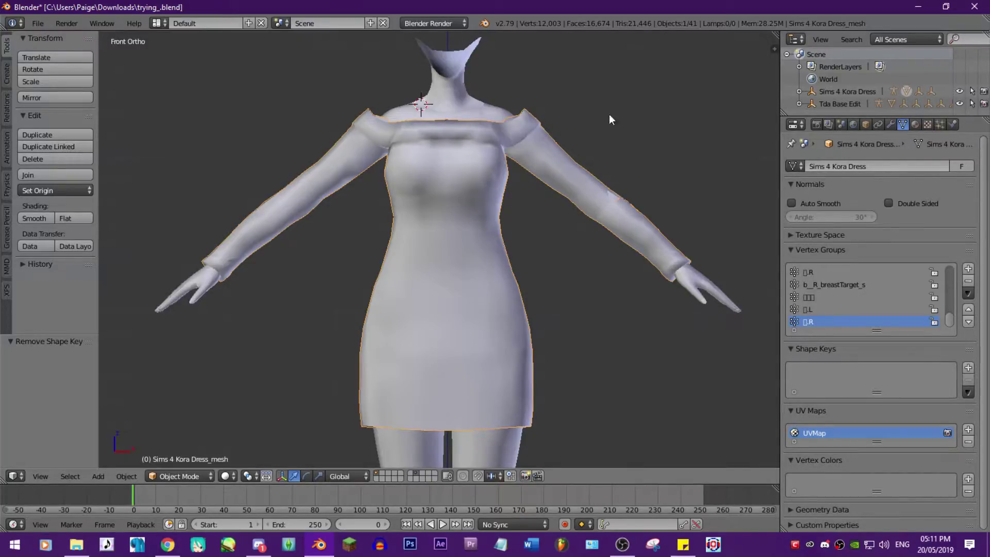
pyautogui.click(890, 124)
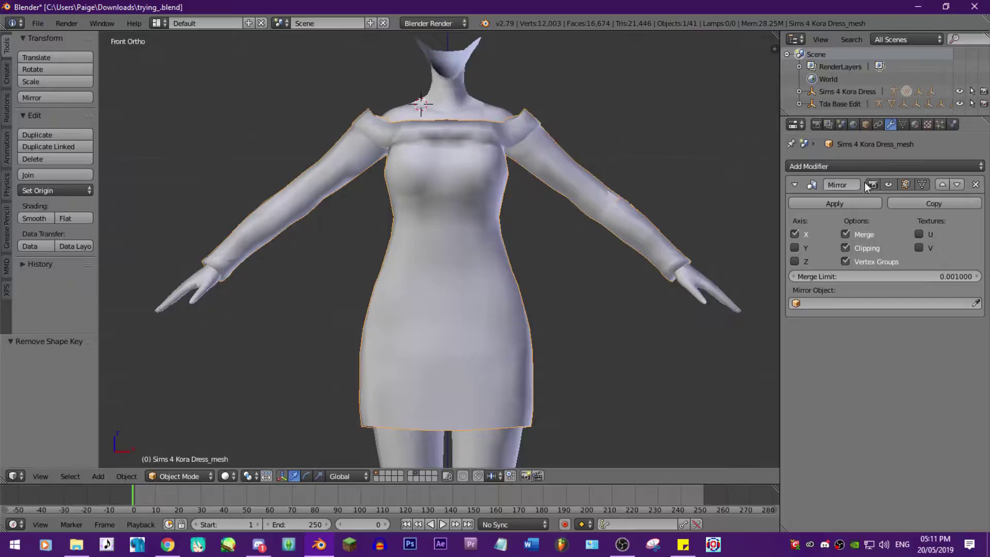
pyautogui.click(844, 198)
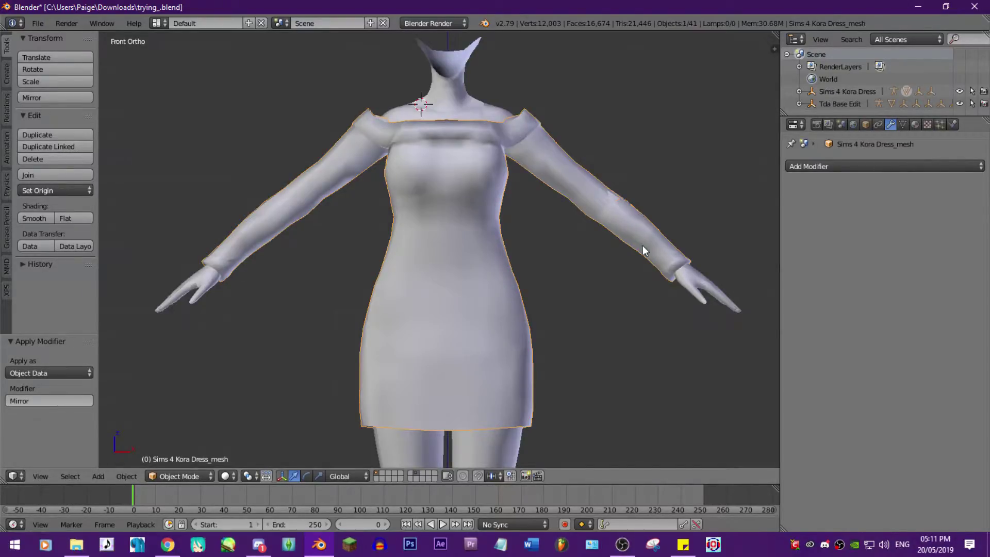
# Step: Delete the body's Armature modifier and object-parent the dress to Tda Base Edit
pyautogui.rightClick(460, 163)
pyautogui.rightClick(451, 181)
pyautogui.rightClick(450, 90)
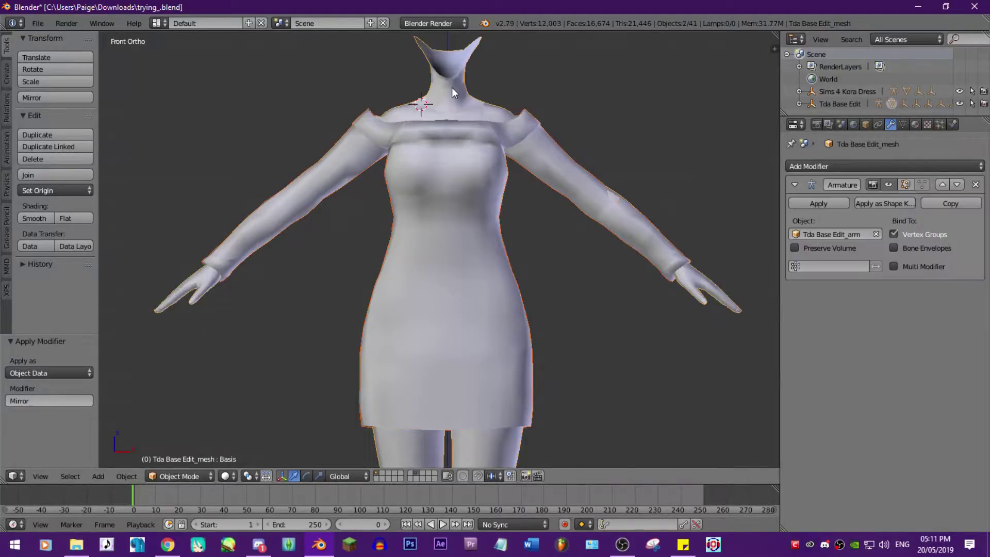
pyautogui.click(976, 185)
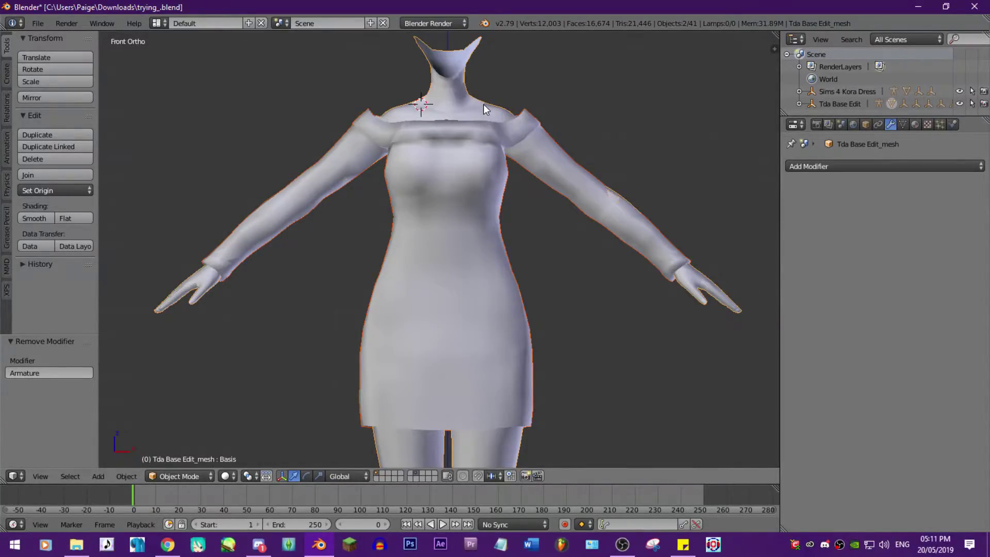
pyautogui.hotkey('ctrl', 'p')
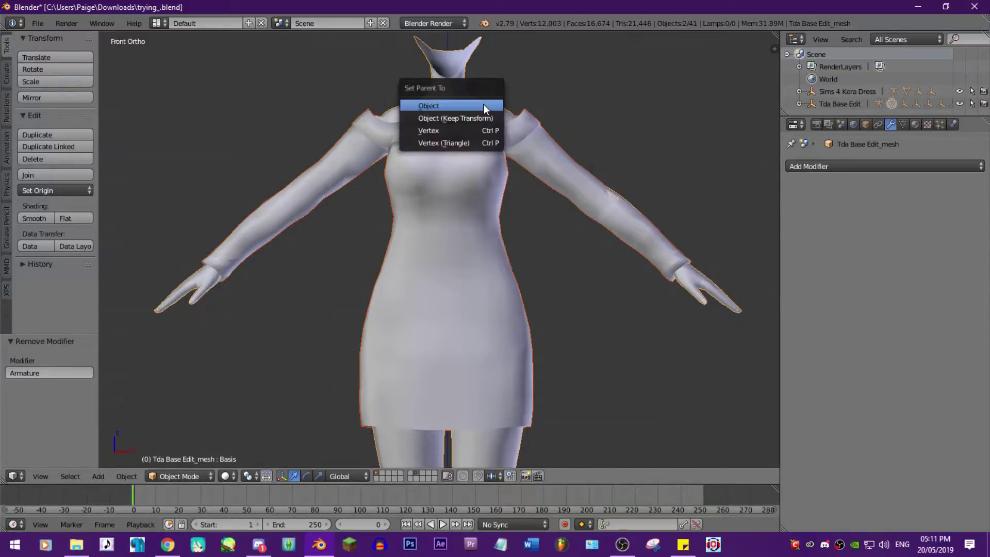
pyautogui.click(438, 107)
# Step: Re-export the model as PMX over trying_ and open Downloads in File Explorer
pyautogui.click(37, 24)
pyautogui.moveTo(56, 271)
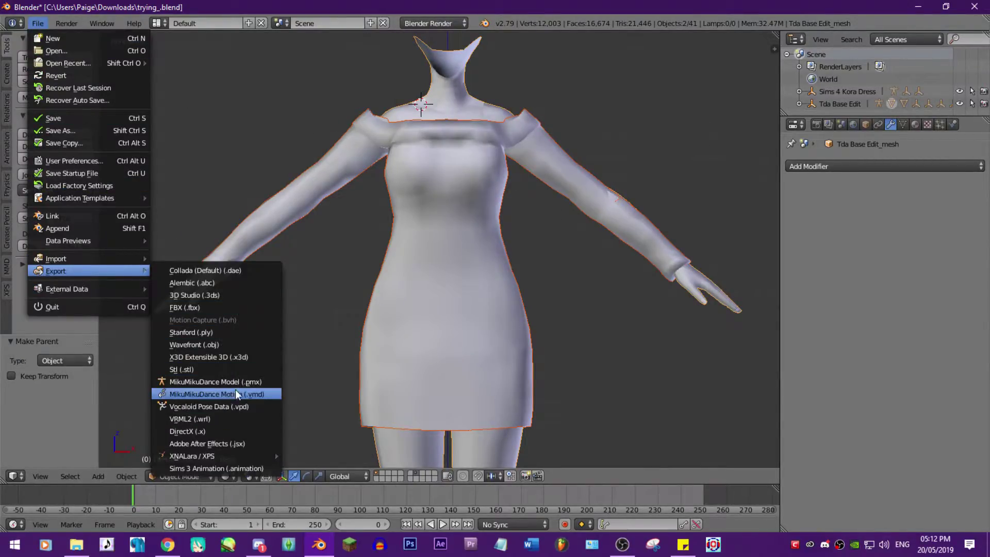
pyautogui.click(239, 381)
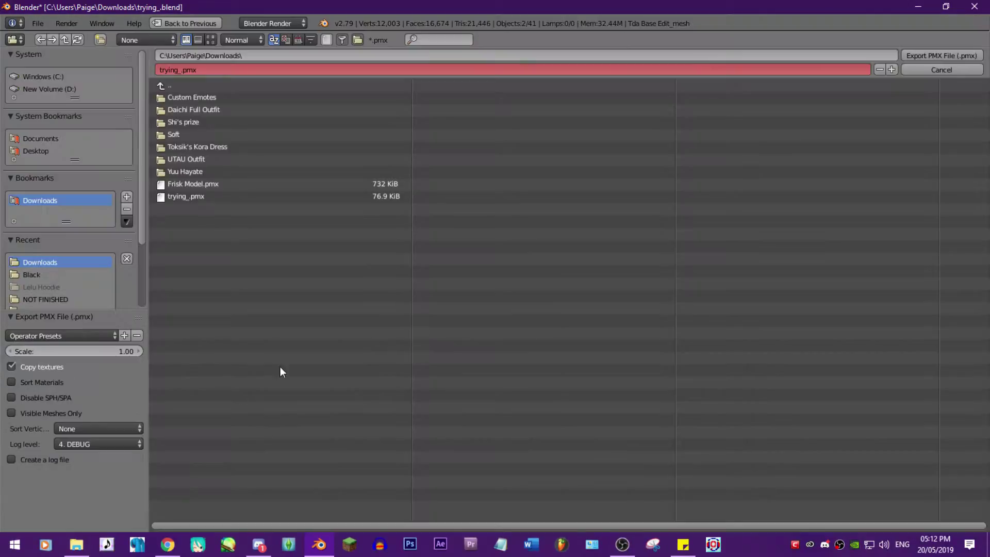
pyautogui.click(921, 56)
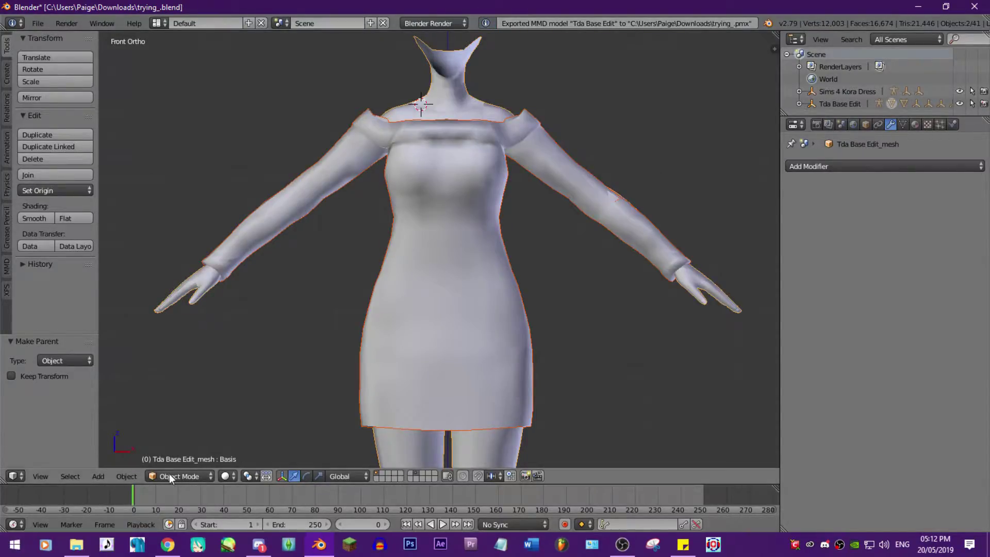
pyautogui.click(76, 545)
# Step: Inspect the re-exported trying_.pmx in PMX Editor, close the editor, and reopen the file
pyautogui.doubleClick(730, 333)
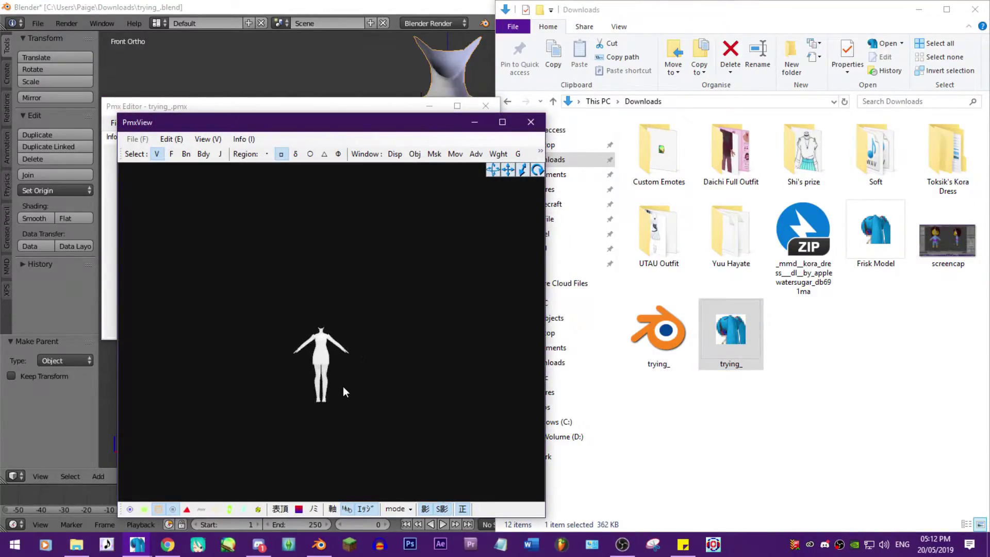
pyautogui.scroll(5, 339, 389)
pyautogui.scroll(3, 325, 385)
pyautogui.moveTo(369, 375)
pyautogui.mouseDown(button='right')
pyautogui.moveTo(324, 357)
pyautogui.moveTo(340, 337)
pyautogui.mouseUp(button='right')
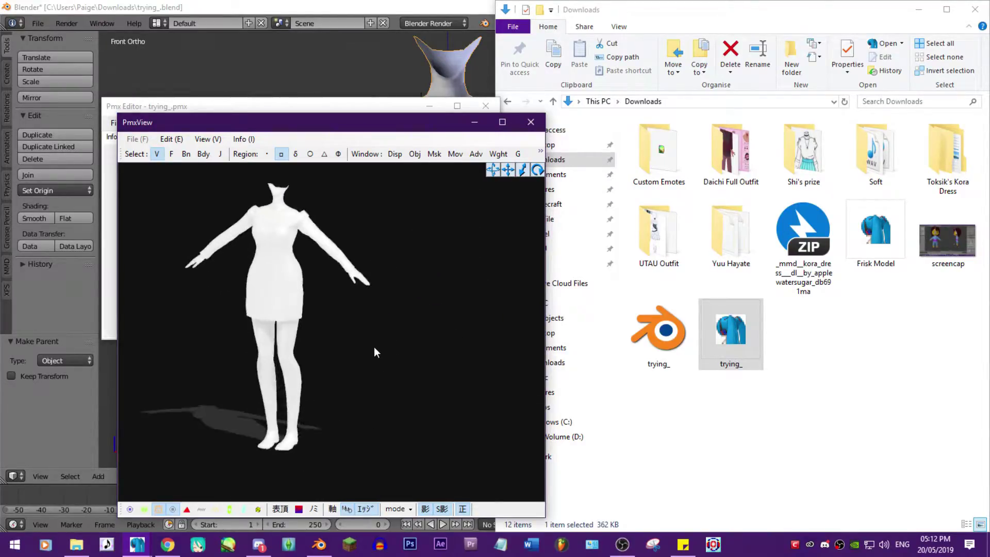
pyautogui.scroll(2, 340, 337)
pyautogui.scroll(2, 344, 346)
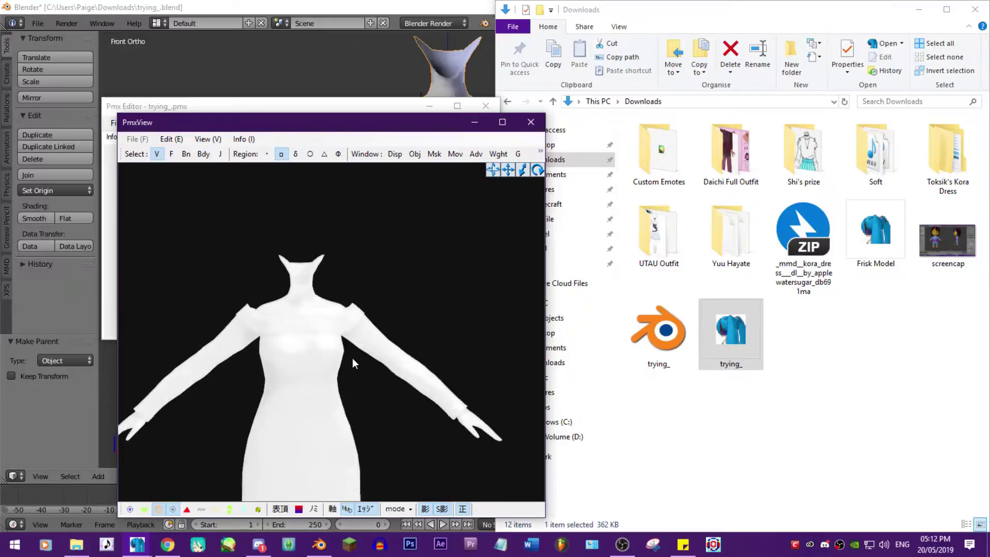
pyautogui.click(315, 110)
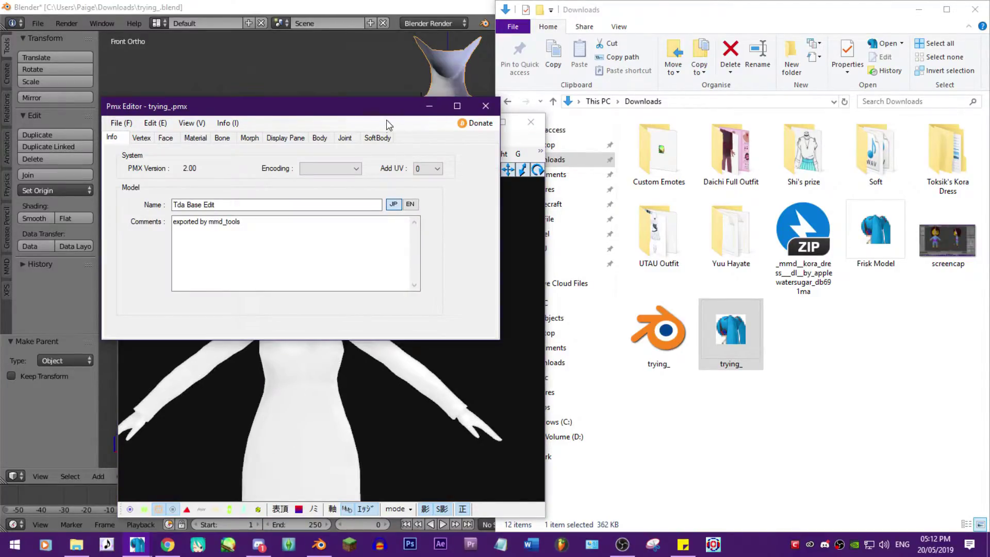
pyautogui.click(485, 105)
pyautogui.doubleClick(730, 332)
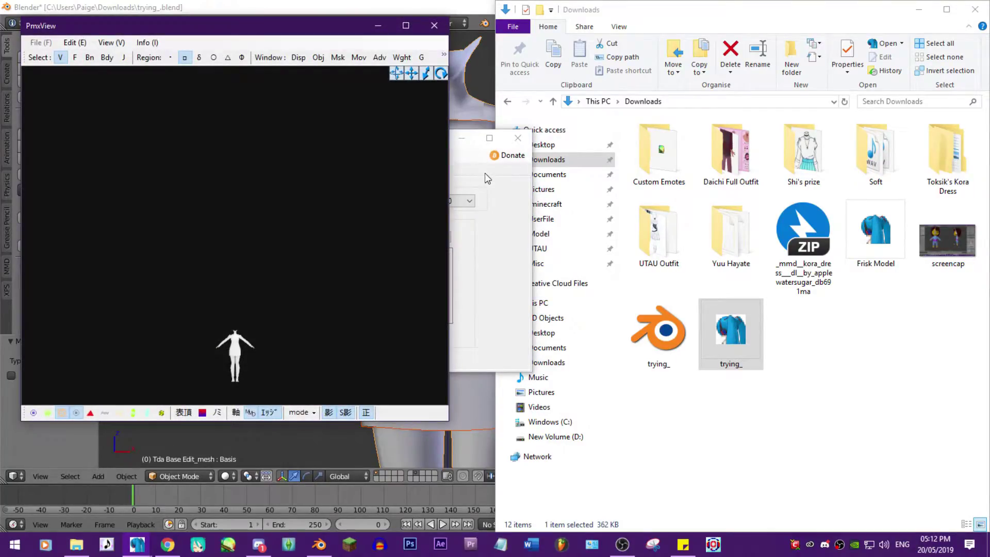
# Step: Move the Add / Change Size dialog aside and select its Custom scale value for entering 5
pyautogui.click(471, 136)
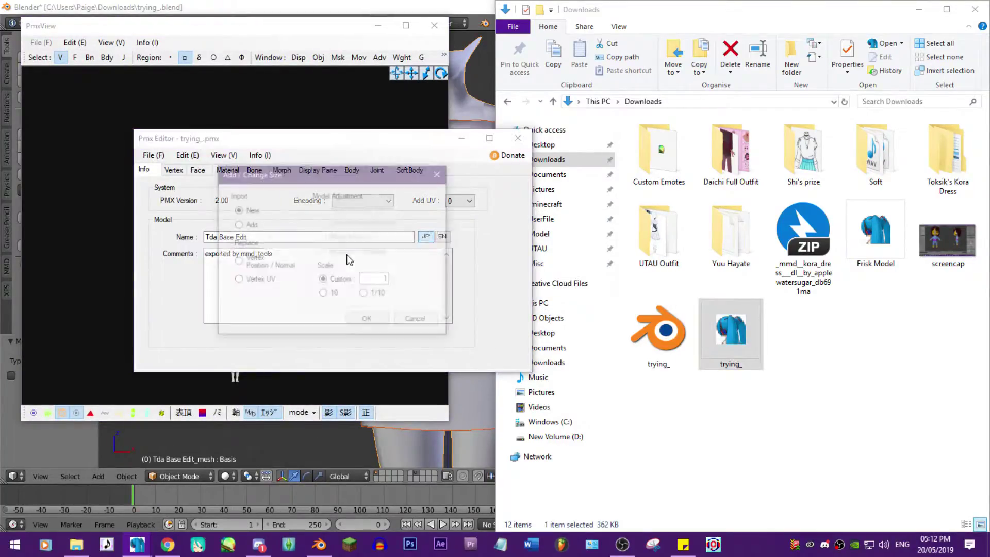
pyautogui.moveTo(297, 174); pyautogui.dragTo(229, 108)
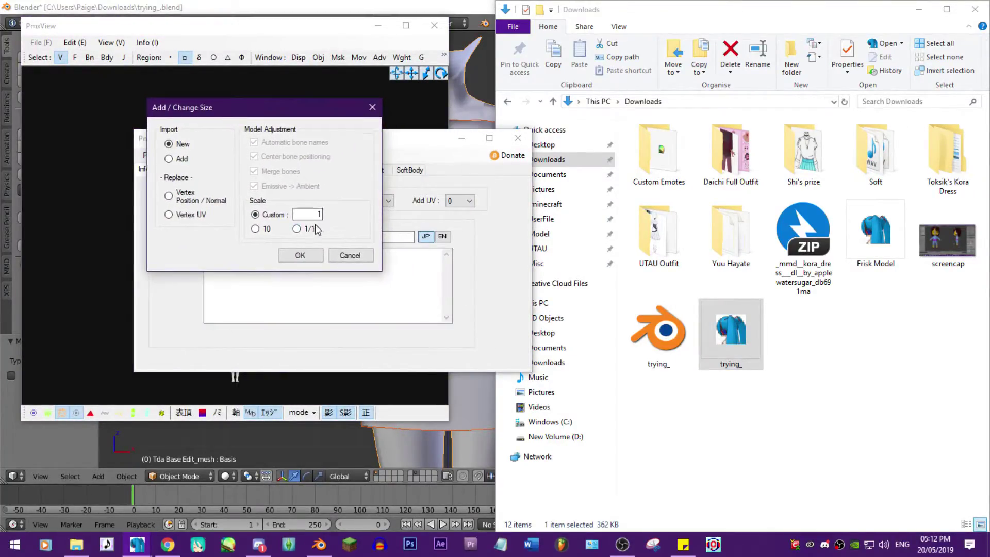
pyautogui.moveTo(301, 211); pyautogui.dragTo(362, 217)
pyautogui.write('5')
# Step: Confirm the scale-5 import, close PMX Editor and PmxView, and return to Blender
pyautogui.click(308, 256)
pyautogui.click(91, 100)
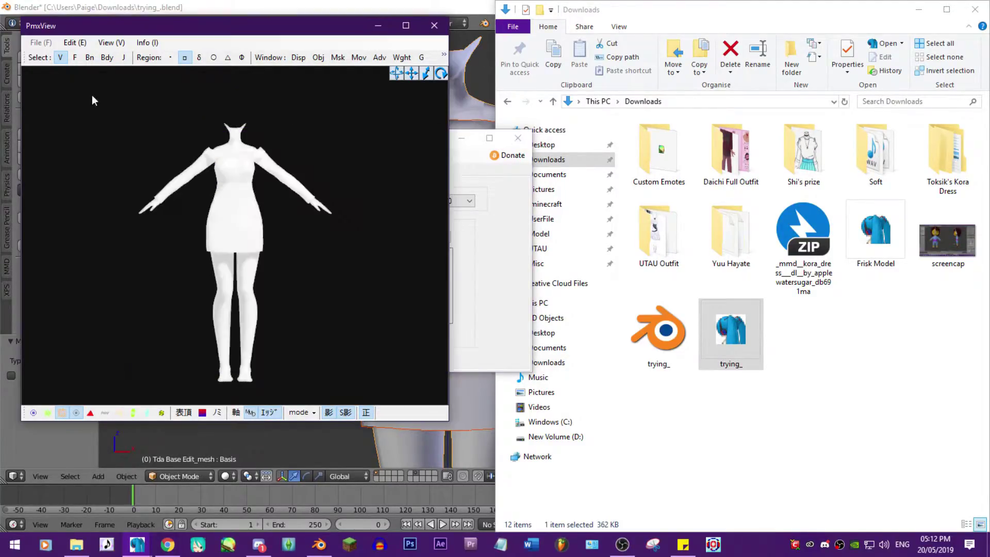
pyautogui.click(517, 138)
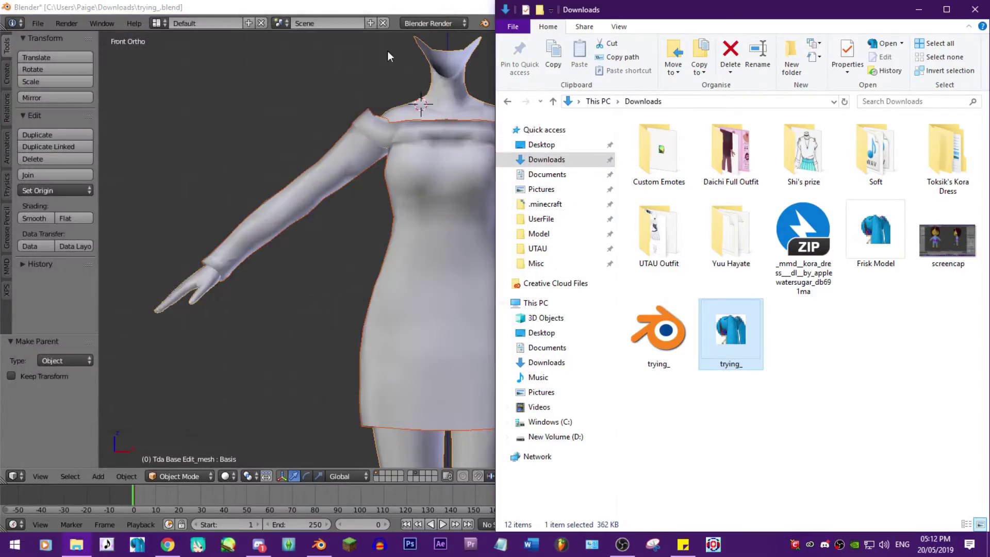
pyautogui.click(427, 4)
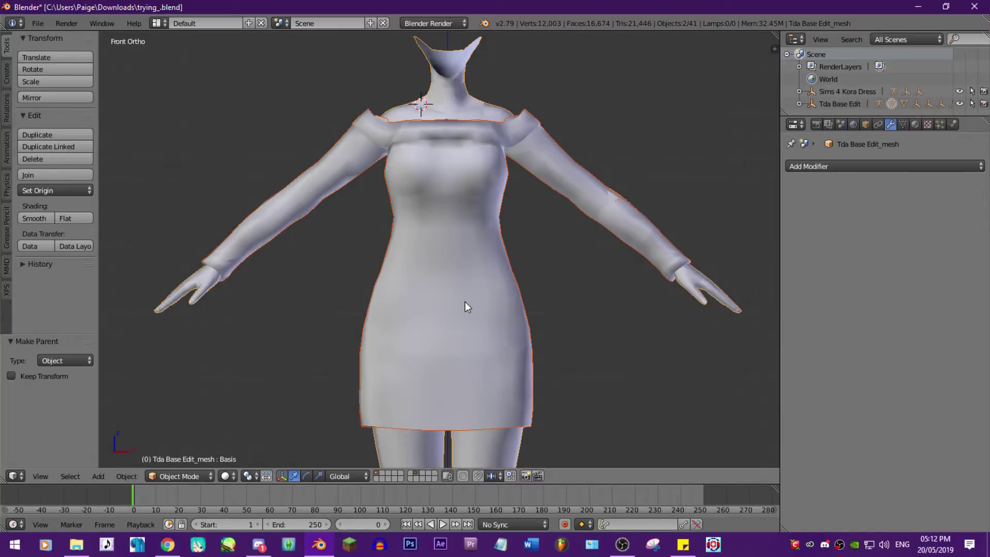
pyautogui.scroll(-2, 466, 307)
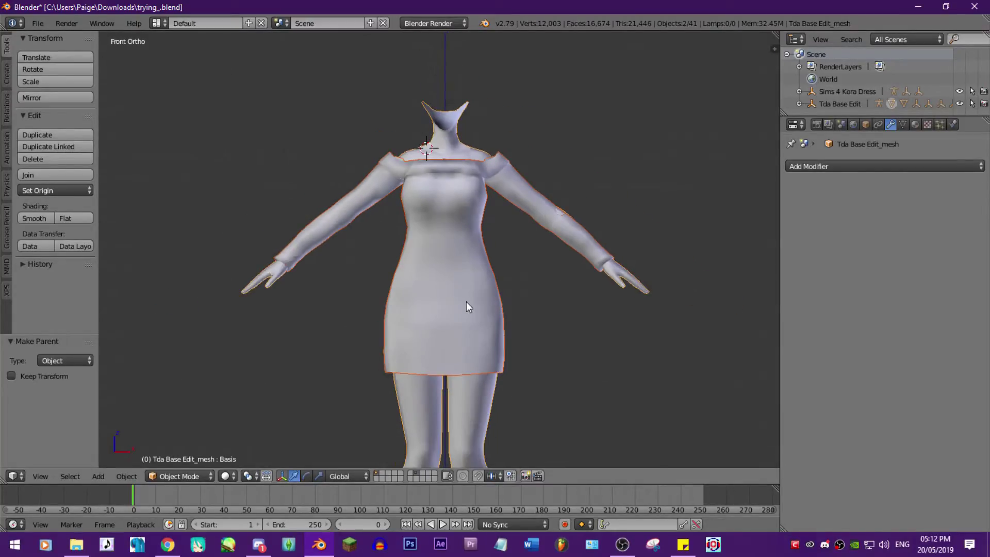
pyautogui.scroll(2, 467, 308)
# Step: Orbit around the dress to inspect it, then snap to front orthographic view (Numpad 1)
pyautogui.moveTo(537, 325)
pyautogui.mouseDown(button='middle')
pyautogui.moveTo(336, 372)
pyautogui.moveTo(320, 363)
pyautogui.moveTo(566, 335)
pyautogui.moveTo(549, 331)
pyautogui.moveTo(538, 305)
pyautogui.mouseUp(button='middle')
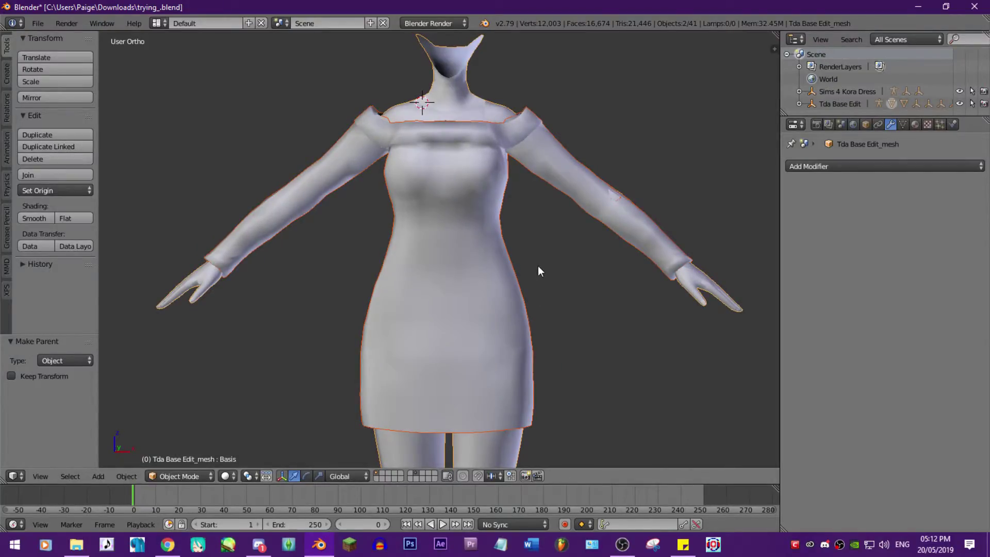
pyautogui.moveTo(538, 270)
pyautogui.mouseDown(button='middle')
pyautogui.moveTo(503, 261)
pyautogui.moveTo(360, 283)
pyautogui.moveTo(445, 274)
pyautogui.moveTo(503, 323)
pyautogui.moveTo(476, 403)
pyautogui.moveTo(545, 376)
pyautogui.moveTo(351, 358)
pyautogui.moveTo(459, 320)
pyautogui.moveTo(549, 336)
pyautogui.moveTo(507, 337)
pyautogui.moveTo(442, 363)
pyautogui.moveTo(469, 288)
pyautogui.mouseUp(button='middle')
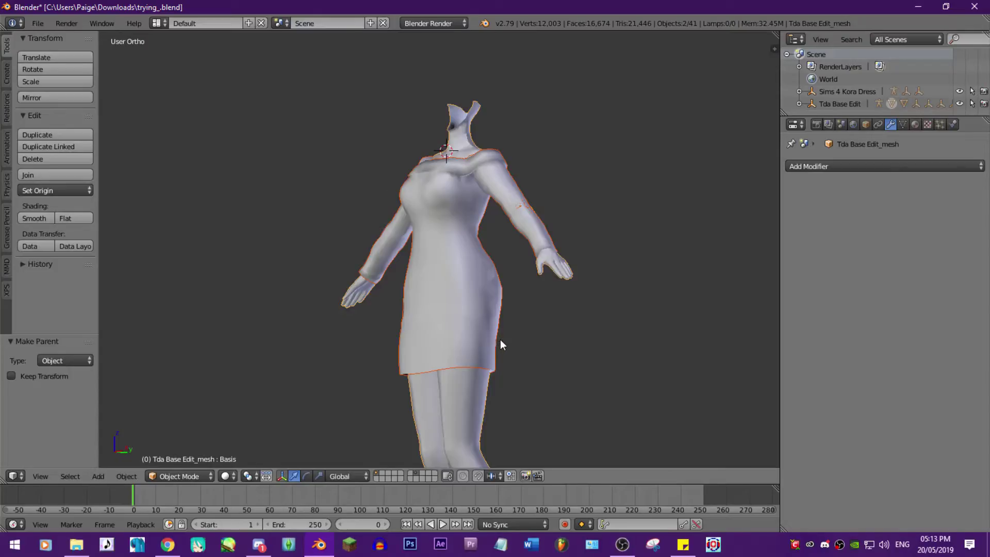
pyautogui.press('KP_1')
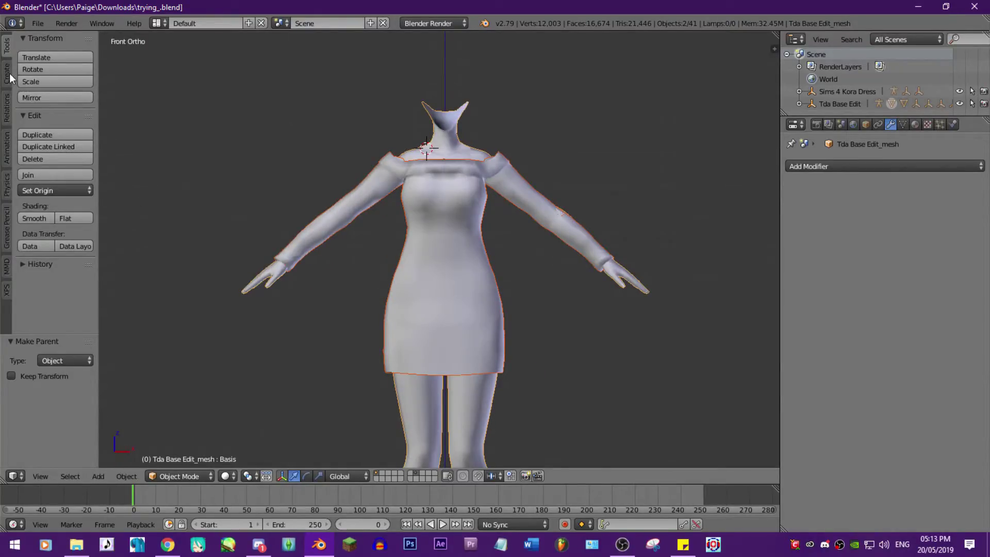
# Step: Create a New MMD Model root from the MMD tools
pyautogui.click(7, 267)
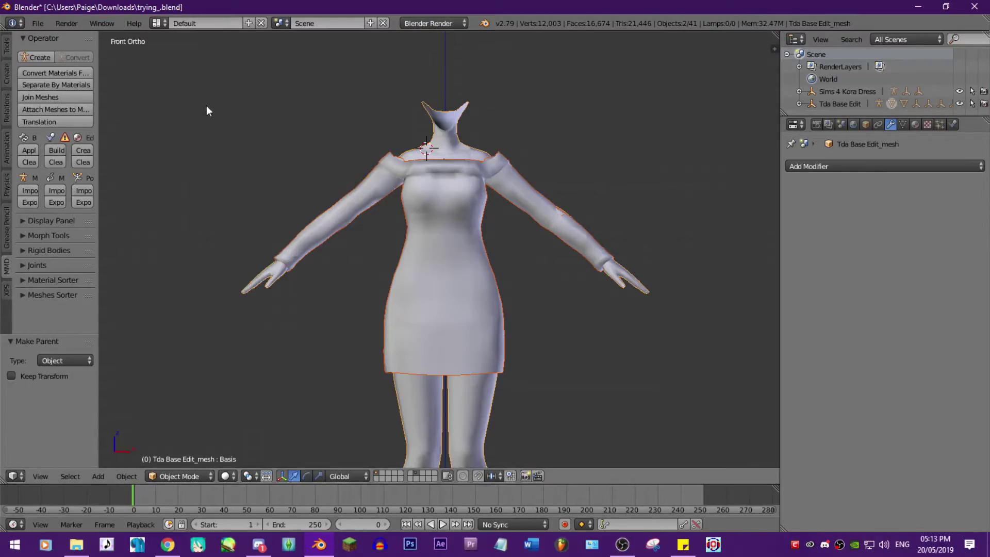
pyautogui.click(34, 54)
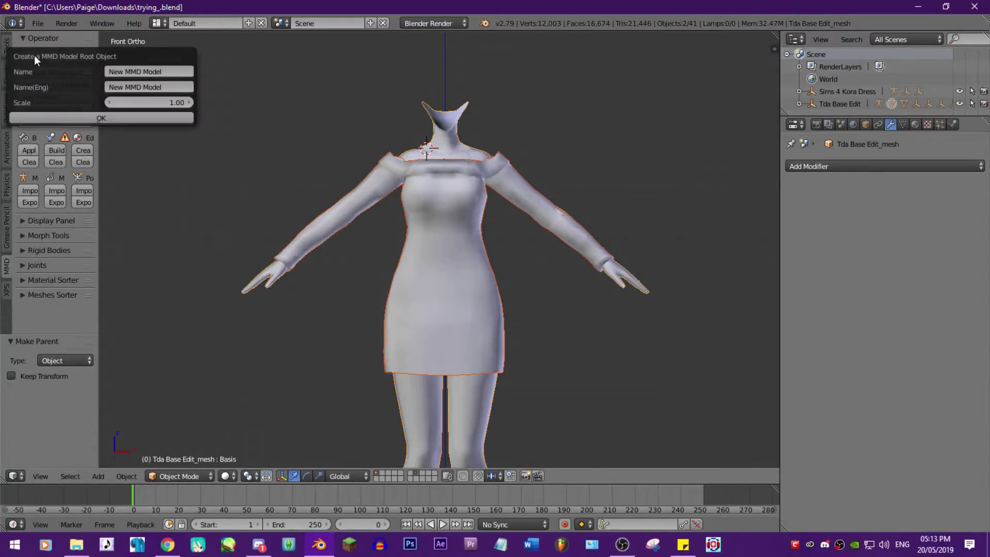
pyautogui.click(77, 119)
pyautogui.scroll(-4, 402, 284)
pyautogui.scroll(-2, 402, 284)
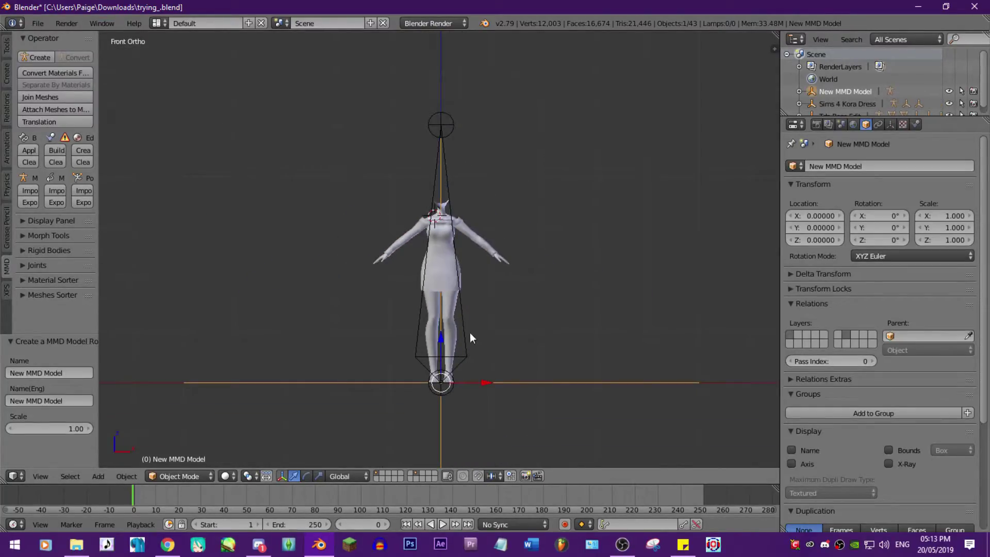
# Step: Select the Sims 4 Kora Dress, Tda Base Edit body, and the armature as active
pyautogui.click(442, 141)
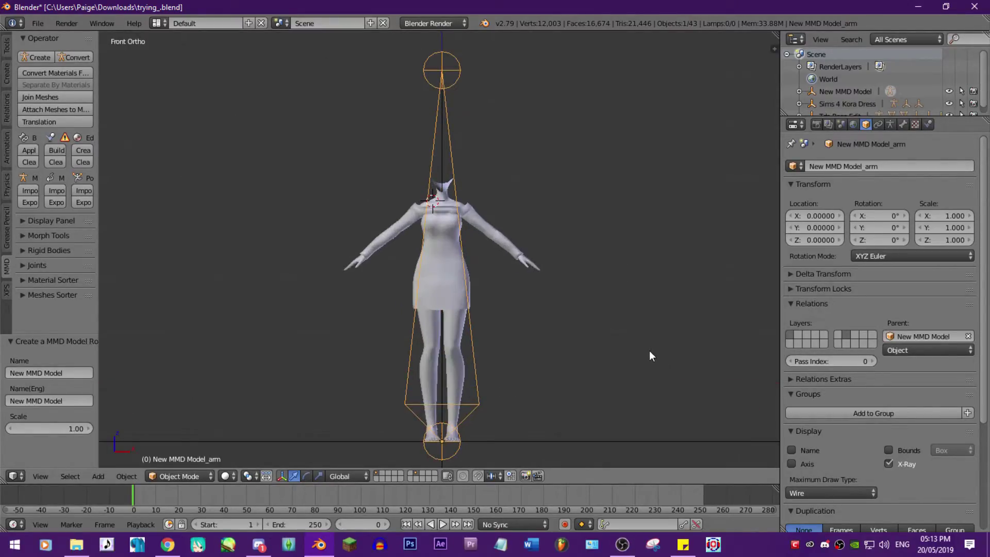
pyautogui.keyDown('shift'); pyautogui.moveTo(649, 352); pyautogui.dragTo(626, 327, button='middle'); pyautogui.keyUp('shift')
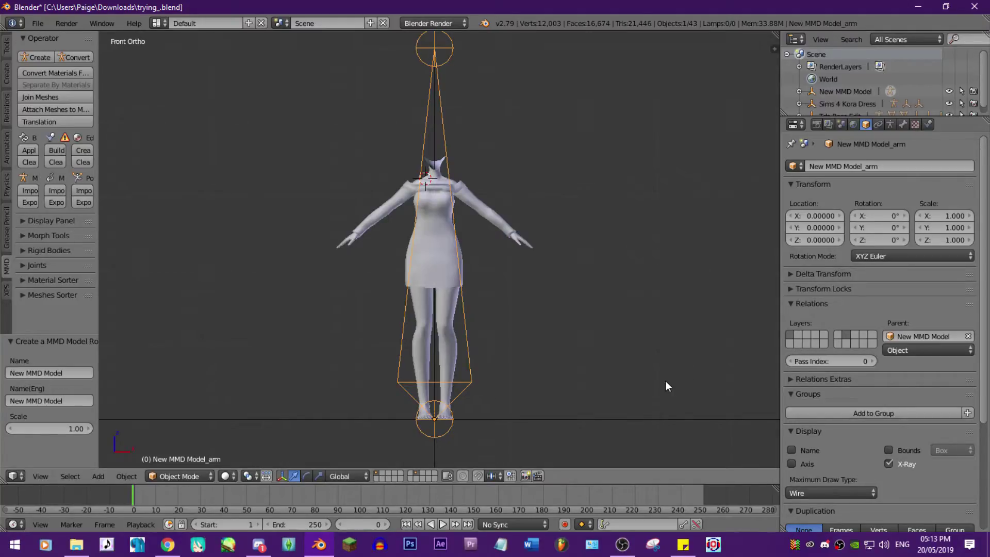
pyautogui.scroll(2, 479, 283)
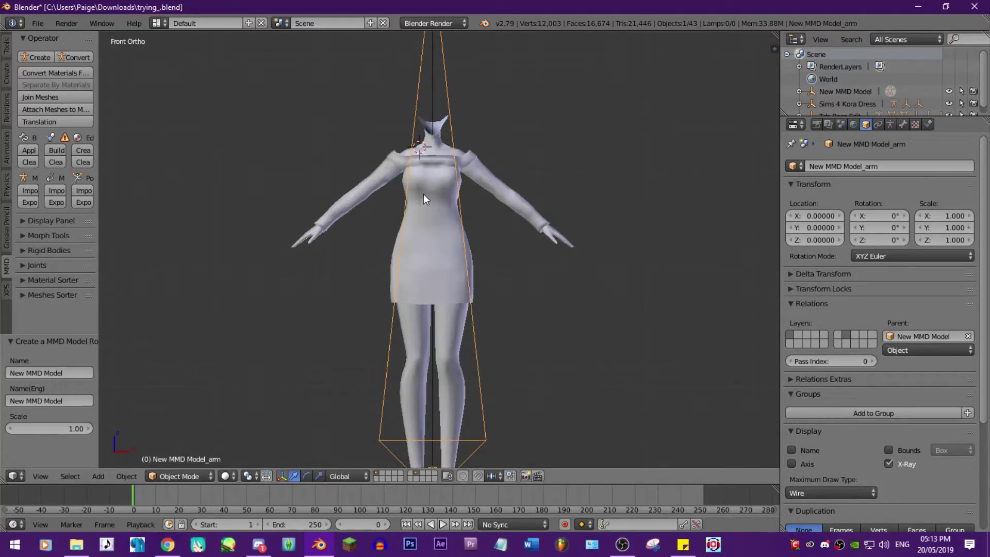
pyautogui.rightClick(454, 186)
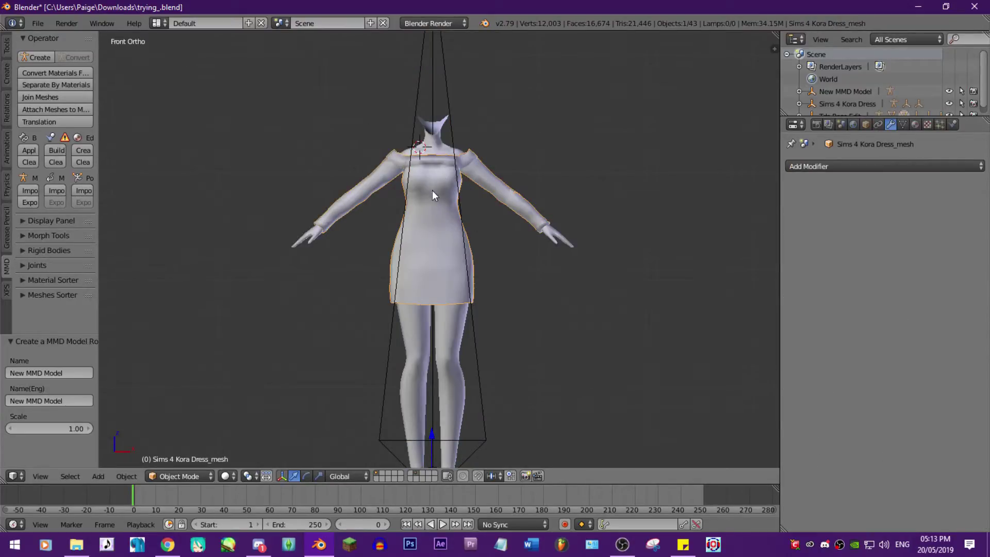
pyautogui.rightClick(439, 145)
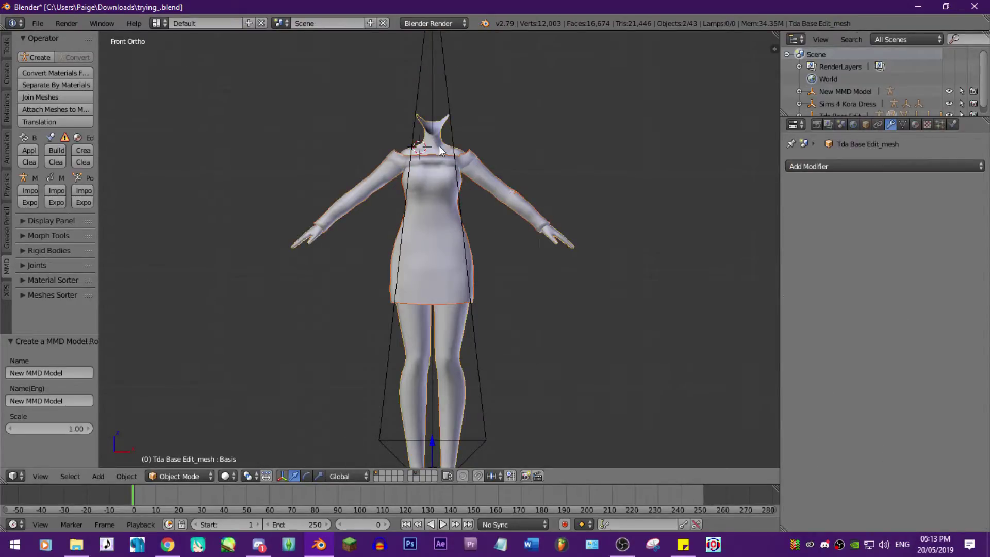
pyautogui.rightClick(476, 399)
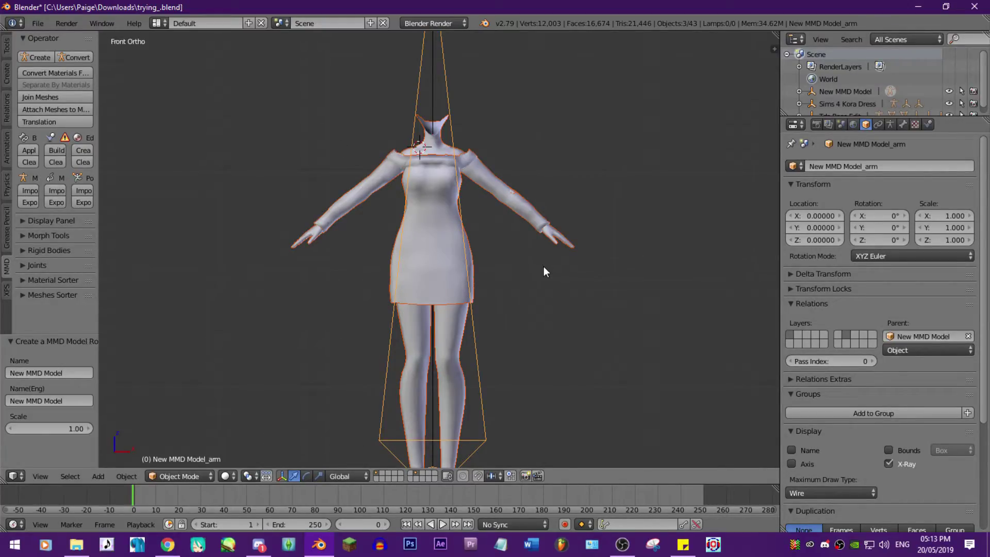
# Step: Object-parent both meshes to the armature and export them as trying_.pmx to Downloads
pyautogui.hotkey('ctrl', 'p')
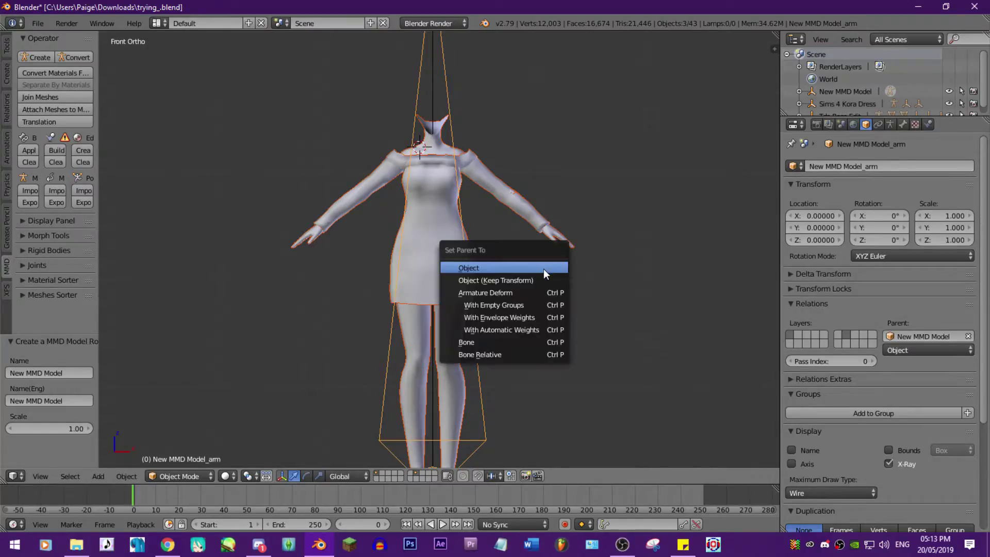
pyautogui.click(452, 266)
pyautogui.click(38, 24)
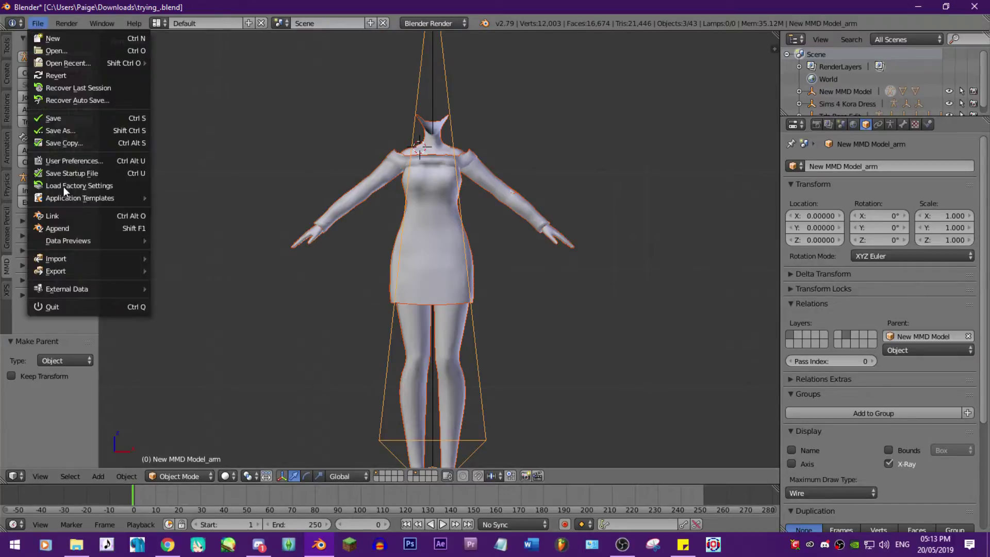
pyautogui.moveTo(55, 270)
pyautogui.click(258, 382)
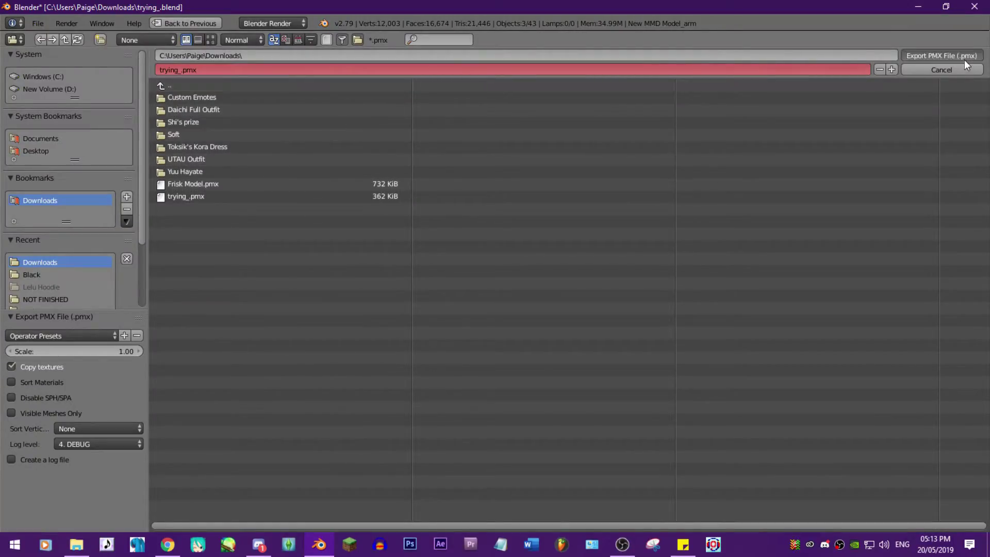
pyautogui.click(941, 55)
pyautogui.click(76, 545)
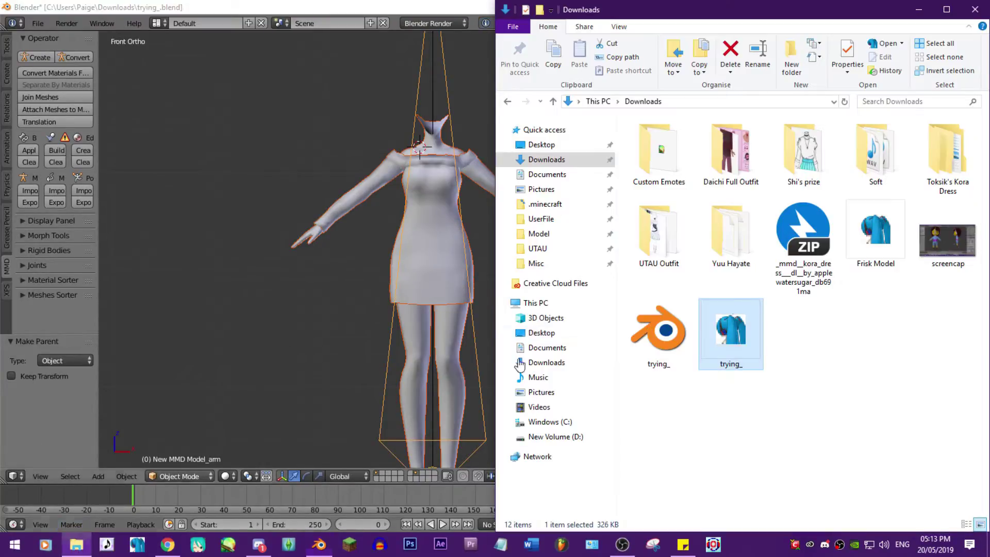
pyautogui.doubleClick(754, 351)
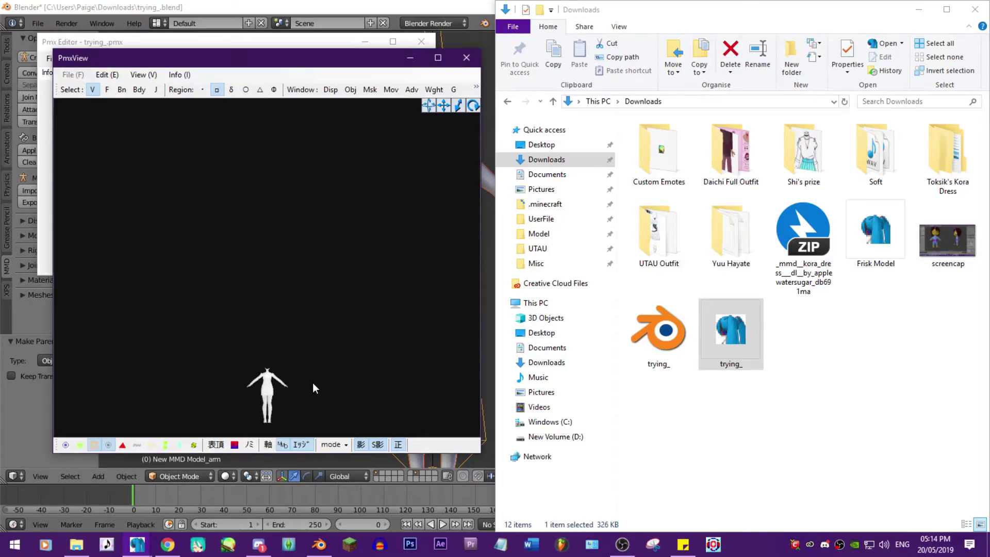
pyautogui.moveTo(313, 382); pyautogui.dragTo(309, 343, button='middle')
pyautogui.click(118, 93)
pyautogui.scroll(2, 240, 318)
pyautogui.scroll(2, 241, 318)
pyautogui.scroll(3, 242, 318)
pyautogui.scroll(2, 267, 310)
pyautogui.scroll(-3, 312, 305)
pyautogui.moveTo(312, 305)
pyautogui.mouseDown(button='right')
pyautogui.moveTo(182, 314)
pyautogui.moveTo(293, 257)
pyautogui.mouseUp(button='right')
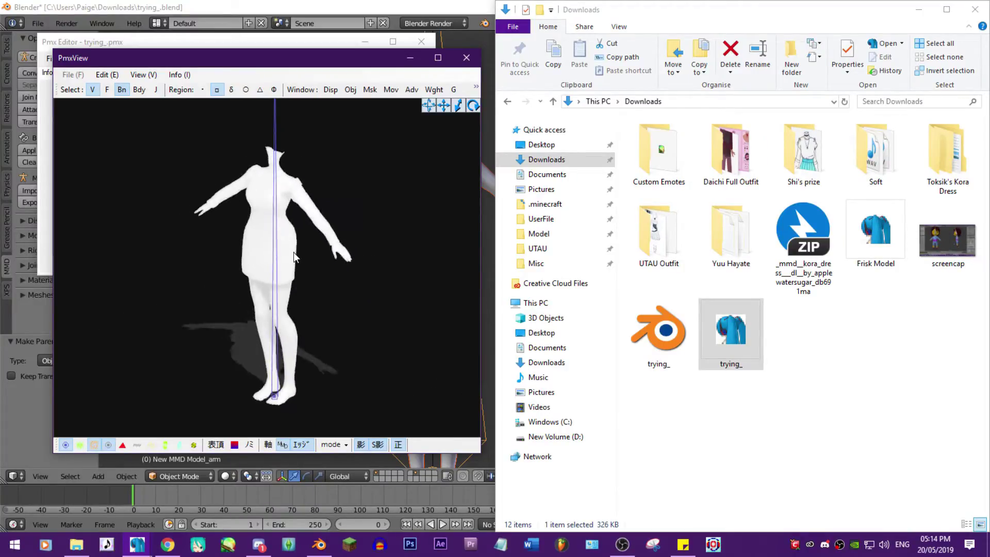
pyautogui.moveTo(320, 332)
pyautogui.mouseDown(button='right')
pyautogui.moveTo(358, 337)
pyautogui.moveTo(246, 296)
pyautogui.mouseUp(button='right')
pyautogui.moveTo(270, 408)
pyautogui.mouseDown(button='right')
pyautogui.moveTo(368, 293)
pyautogui.moveTo(253, 313)
pyautogui.moveTo(301, 311)
pyautogui.moveTo(285, 312)
pyautogui.mouseUp(button='right')
pyautogui.moveTo(278, 358)
pyautogui.mouseDown(button='right')
pyautogui.moveTo(296, 375)
pyautogui.moveTo(301, 257)
pyautogui.mouseUp(button='right')
pyautogui.moveTo(294, 194); pyautogui.dragTo(179, 126, button='right')
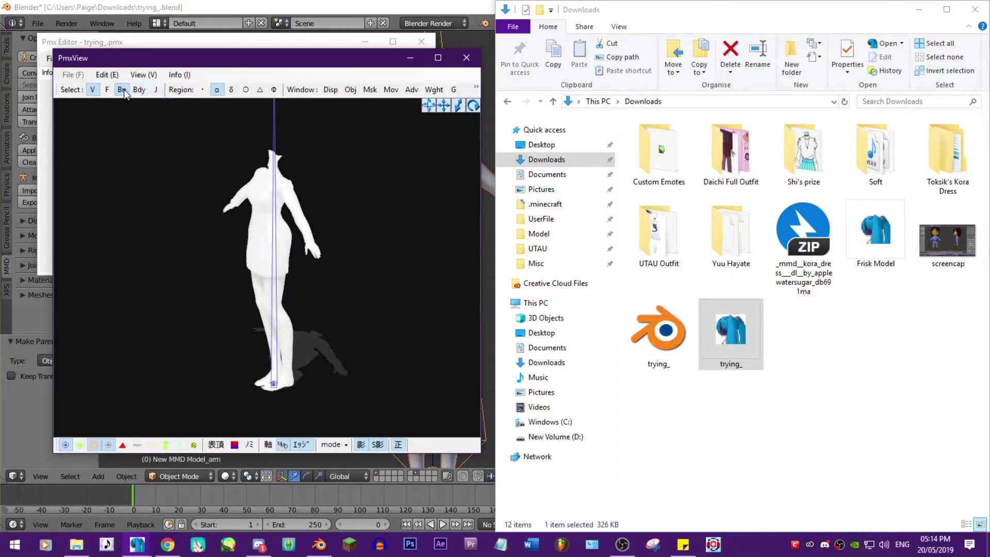
pyautogui.moveTo(225, 217); pyautogui.dragTo(259, 219, button='right')
pyautogui.scroll(1, 256, 241)
pyautogui.scroll(1, 252, 251)
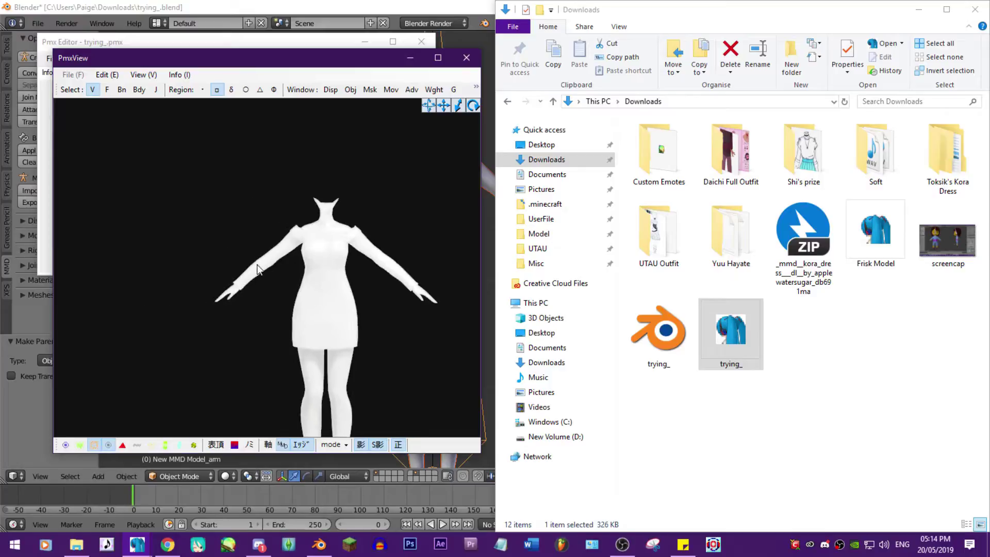
pyautogui.scroll(2, 249, 257)
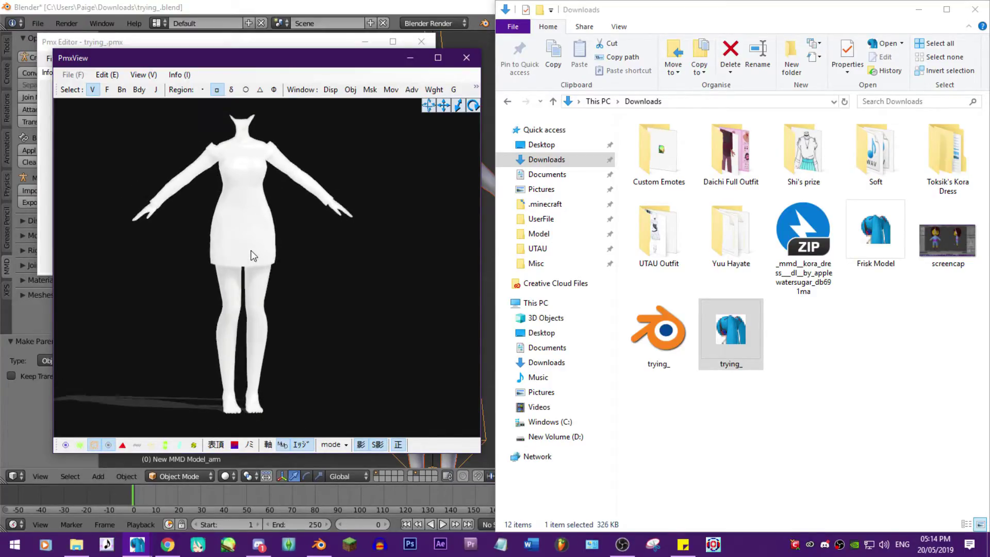
pyautogui.moveTo(249, 257); pyautogui.dragTo(247, 249, button='middle')
pyautogui.moveTo(247, 250); pyautogui.dragTo(125, 251, button='right')
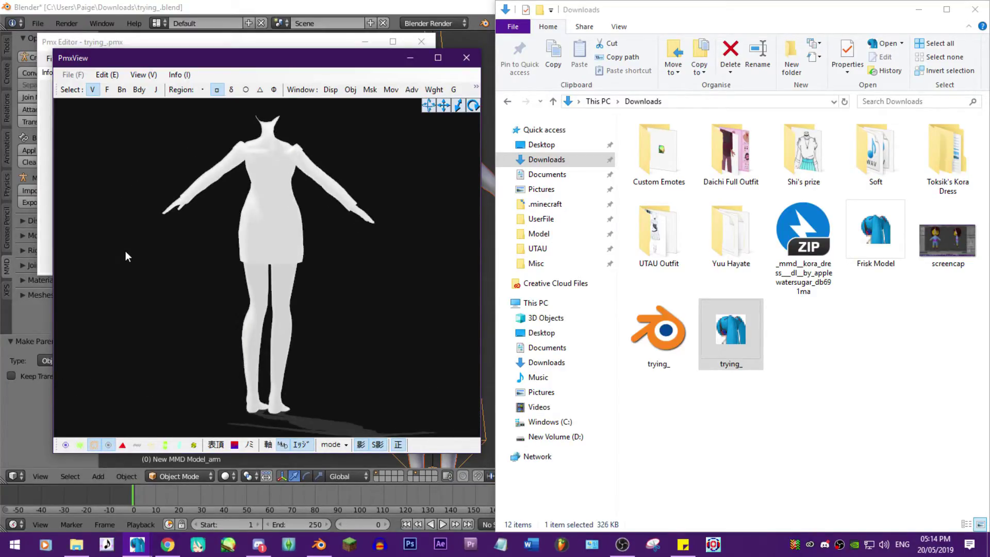
pyautogui.click(412, 46)
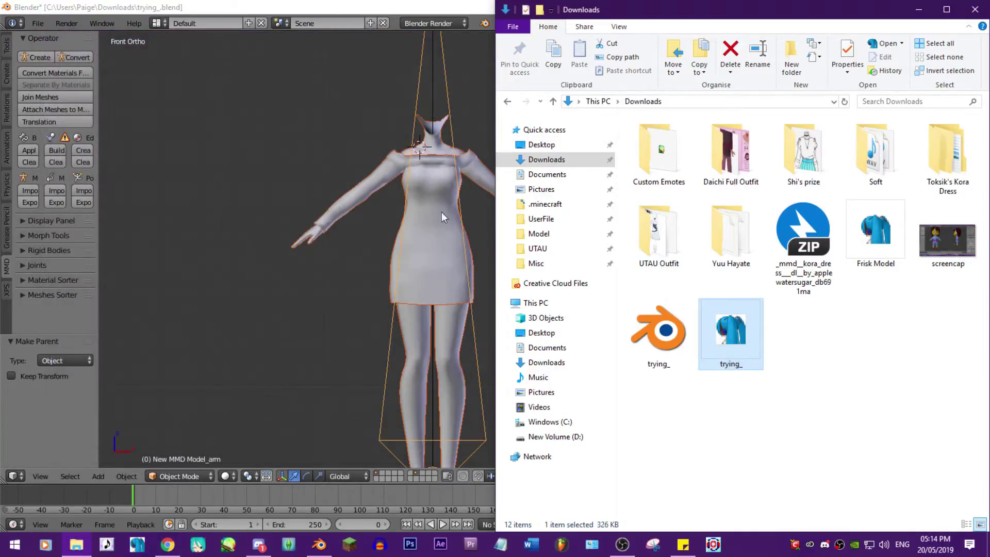
# Step: Maximise Blender, toggle the MMD Armature display off and back on, and orbit the view
pyautogui.click(374, 336)
pyautogui.press('n')
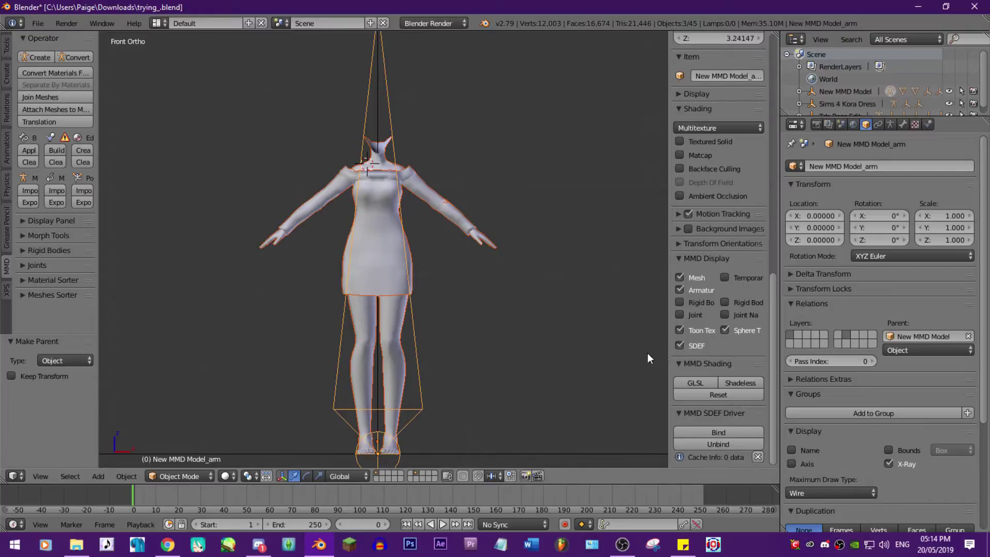
pyautogui.click(678, 290)
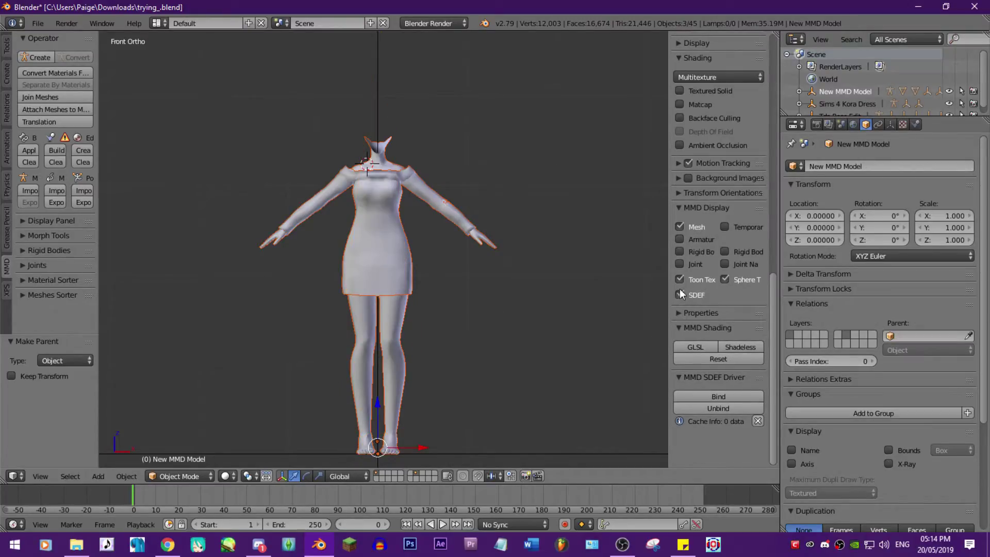
pyautogui.click(677, 241)
pyautogui.click(678, 240)
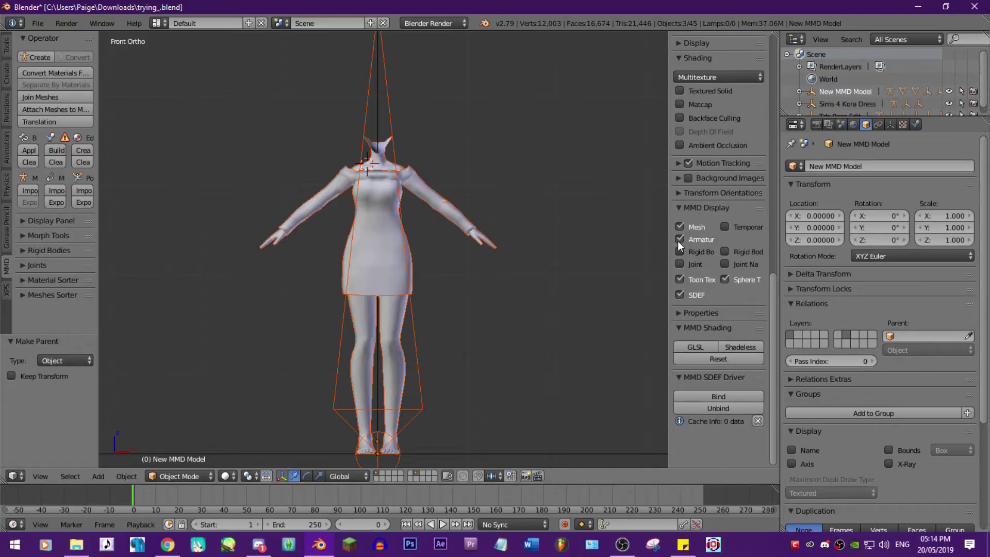
pyautogui.moveTo(351, 383)
pyautogui.mouseDown(button='middle')
pyautogui.moveTo(414, 407)
pyautogui.moveTo(267, 417)
pyautogui.moveTo(424, 419)
pyautogui.moveTo(350, 409)
pyautogui.moveTo(448, 407)
pyautogui.mouseUp(button='middle')
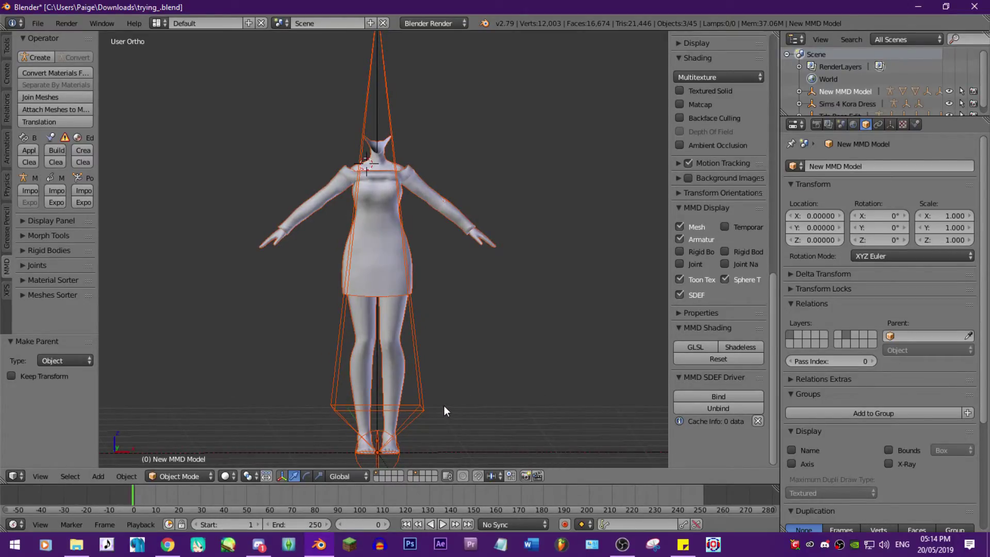
# Step: Browse PMX import to Downloads > UTAU Outfit, cancel, then show File > Open Recent
pyautogui.click(39, 23)
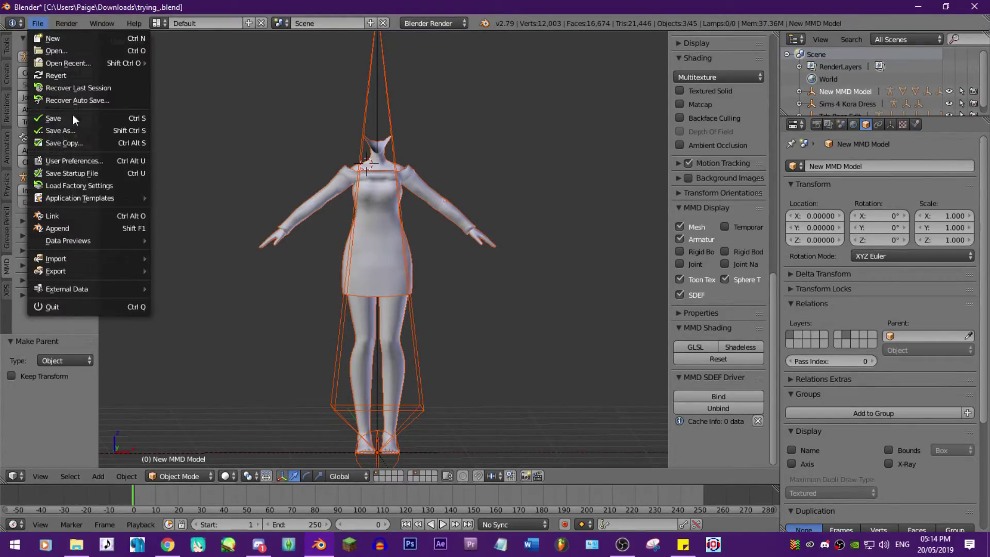
pyautogui.click(150, 194)
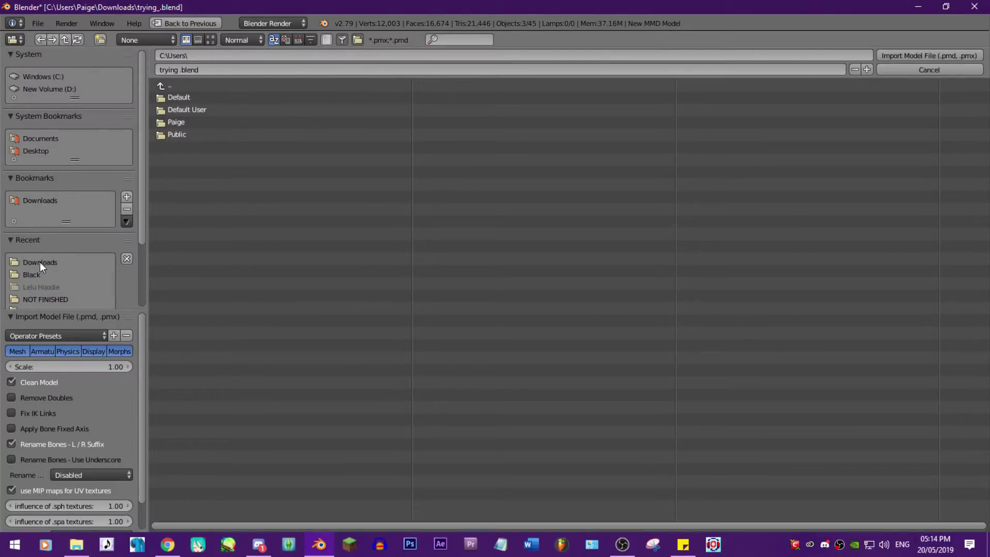
pyautogui.click(39, 262)
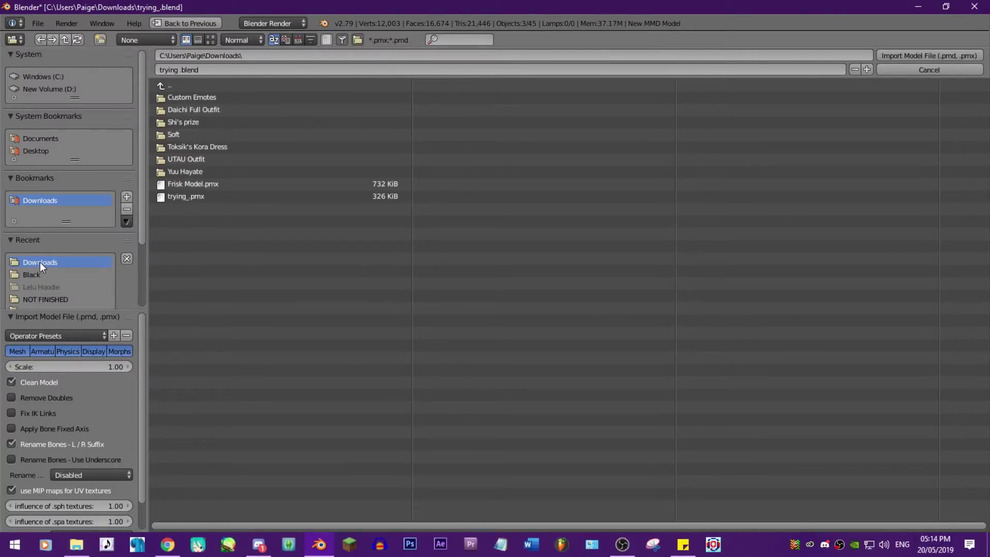
pyautogui.click(190, 162)
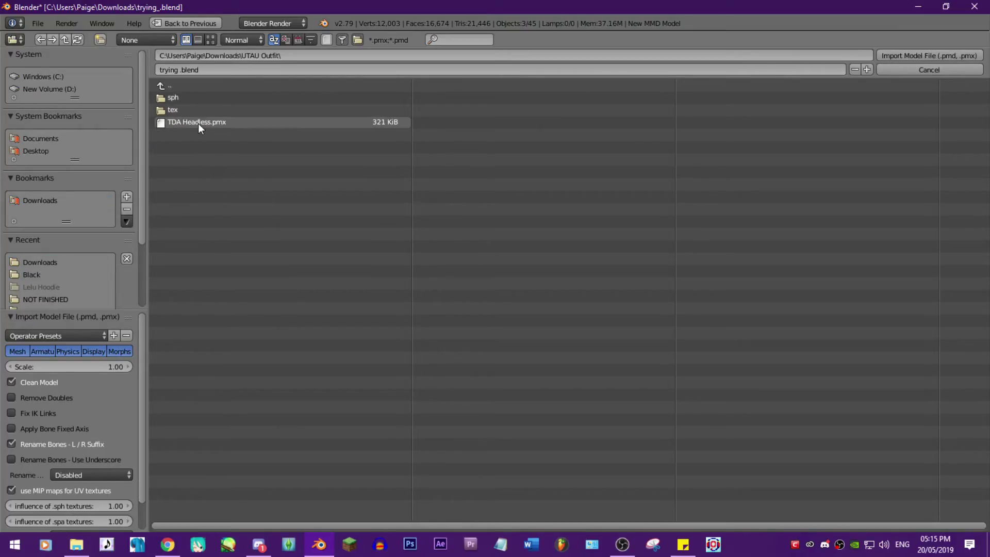
pyautogui.click(905, 70)
pyautogui.click(37, 23)
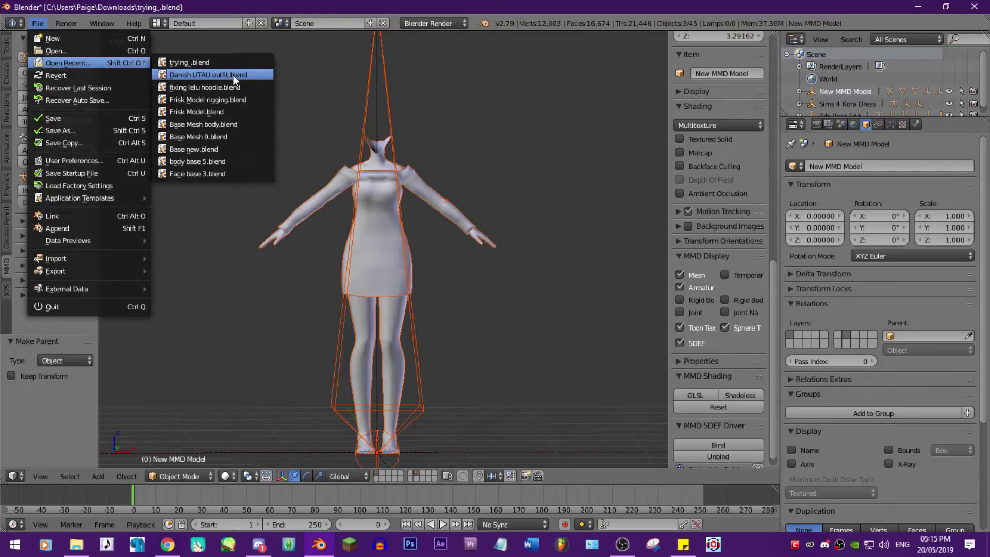
# Step: Open the Danish UTAU outfit project and collapse the MMD sidebar sections, including MMD Shading
pyautogui.click(233, 75)
pyautogui.scroll(-1, 429, 315)
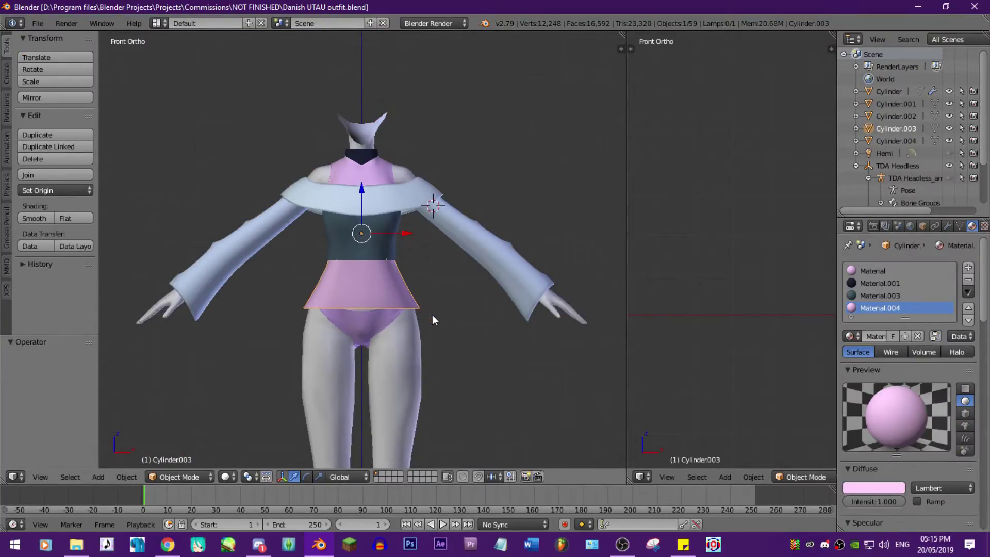
pyautogui.press('n')
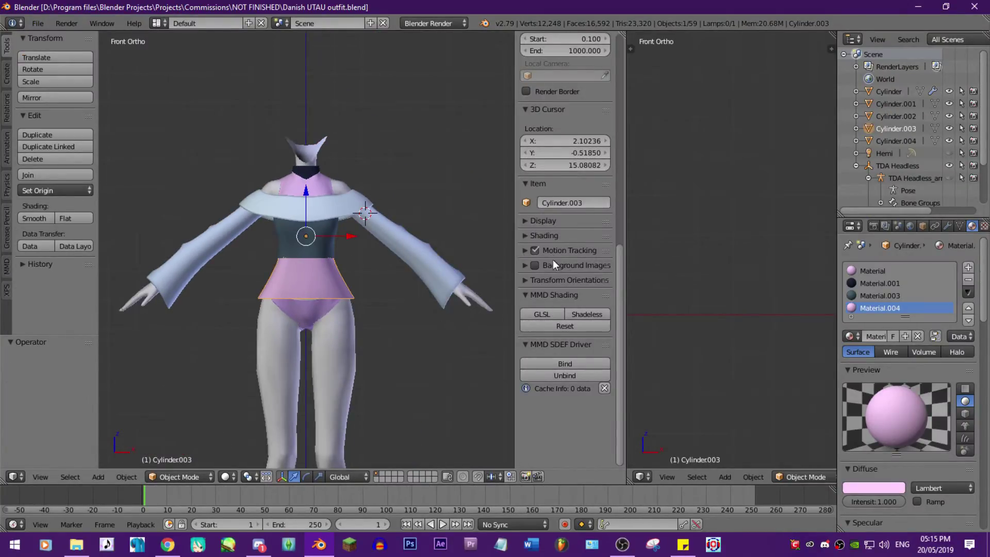
pyautogui.scroll(3, 558, 265)
pyautogui.scroll(2, 559, 266)
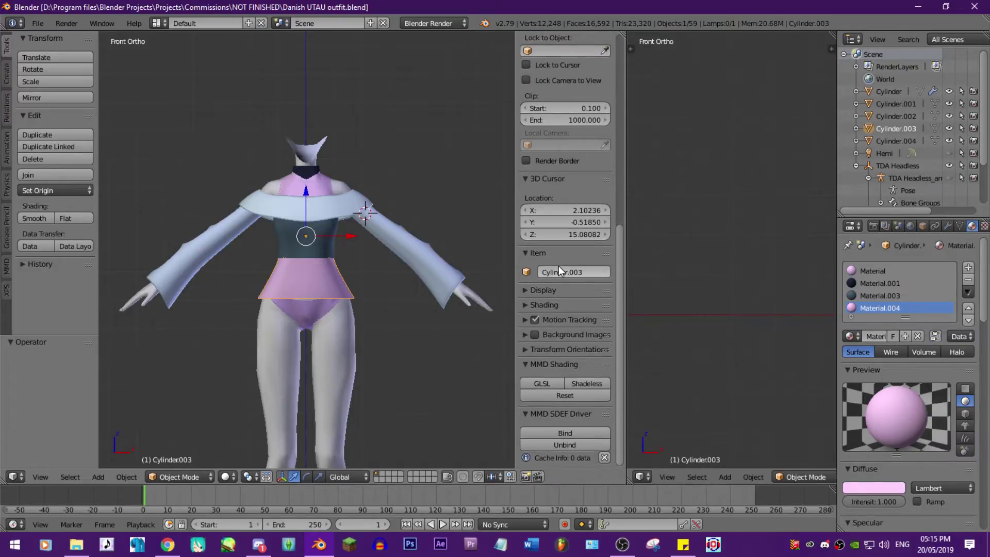
pyautogui.scroll(2, 558, 266)
pyautogui.scroll(2, 558, 265)
pyautogui.scroll(-3, 558, 265)
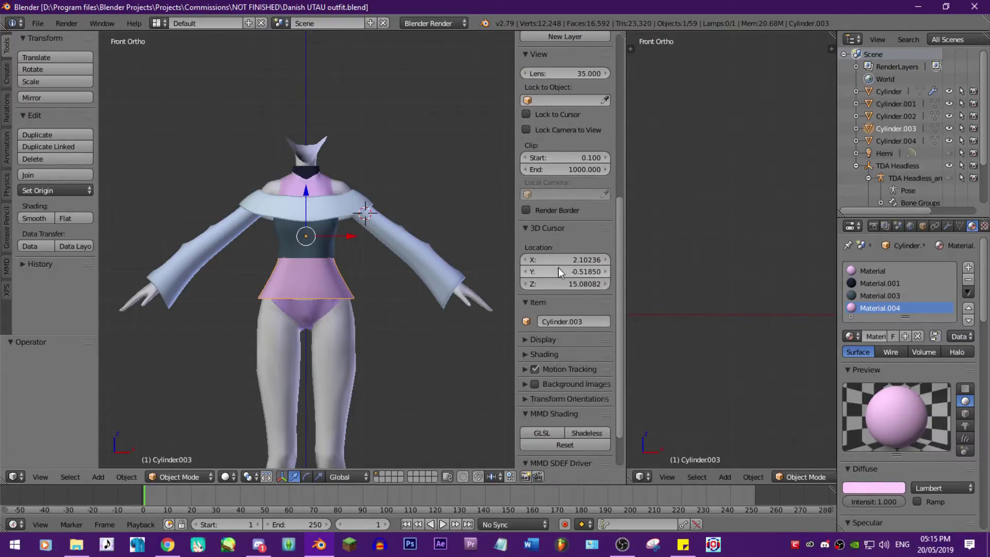
pyautogui.scroll(-3, 556, 269)
pyautogui.click(528, 293)
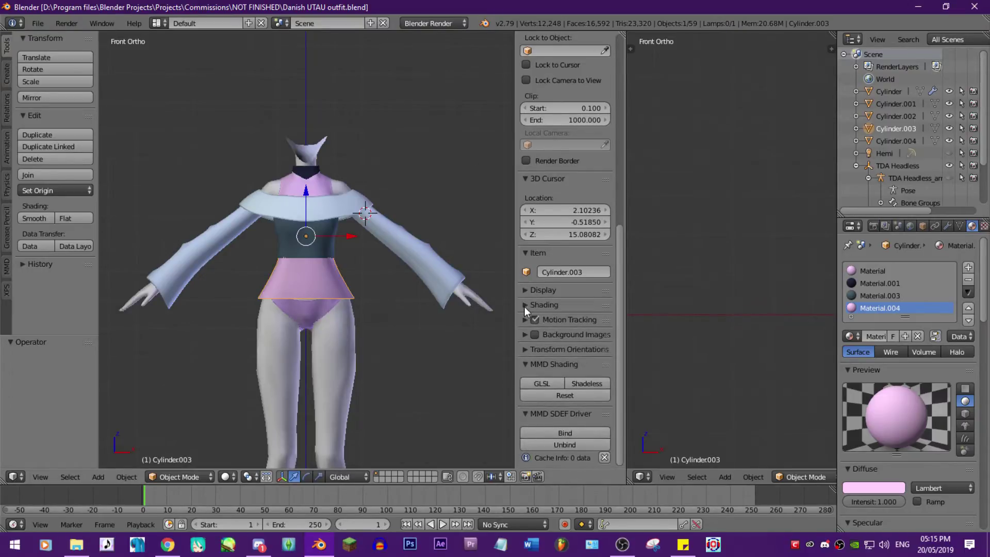
pyautogui.click(524, 305)
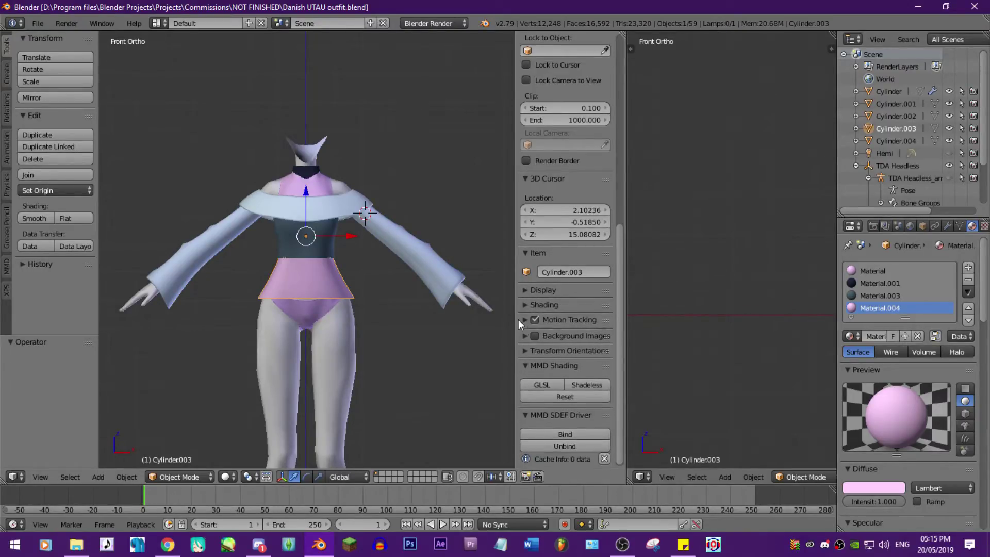
pyautogui.click(522, 334)
pyautogui.click(524, 349)
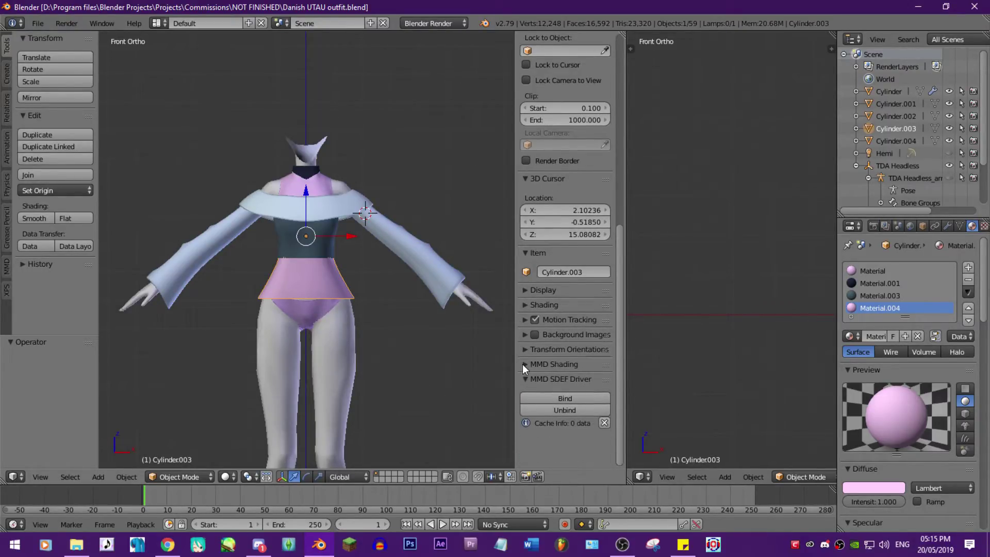
pyautogui.scroll(3, 523, 375)
pyautogui.scroll(5, 534, 359)
pyautogui.scroll(2, 542, 345)
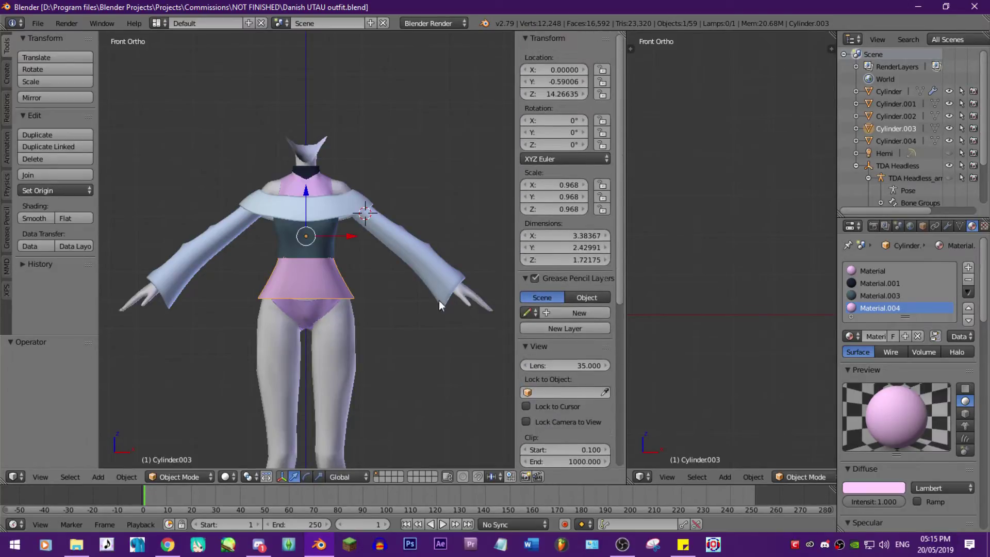
# Step: Select the headless body mesh and toggle armature bone display on and off
pyautogui.rightClick(352, 337)
pyautogui.scroll(-4, 618, 321)
pyautogui.scroll(-4, 612, 326)
pyautogui.scroll(-3, 599, 328)
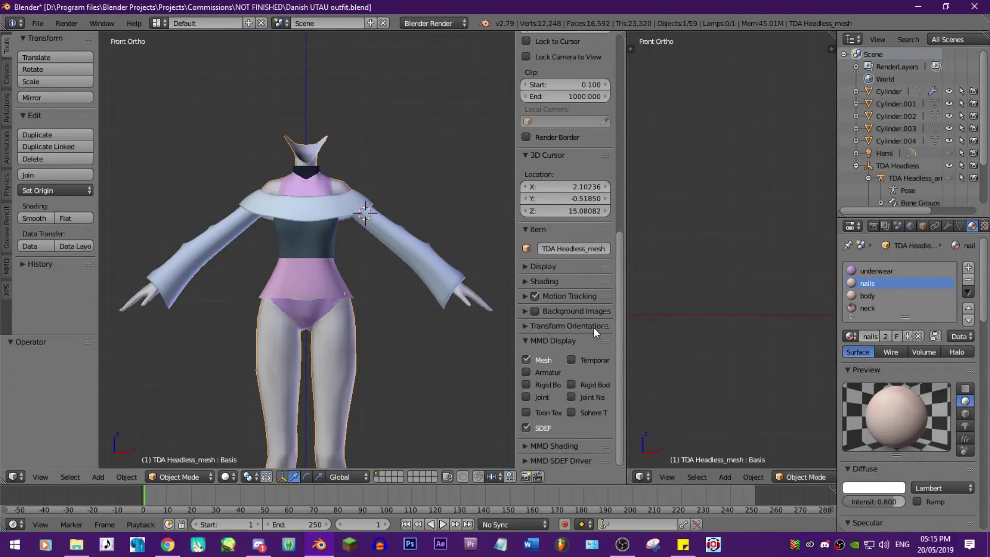
pyautogui.click(528, 372)
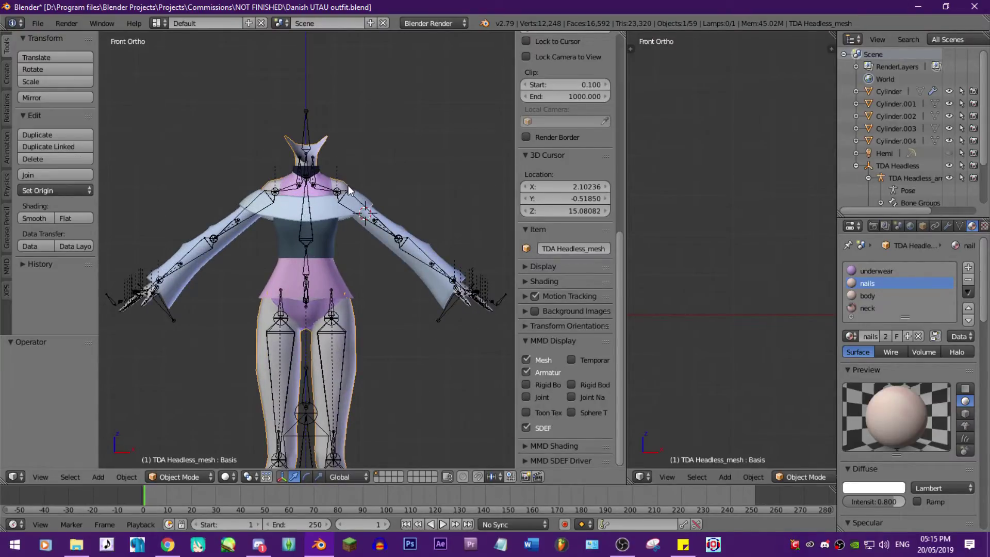
pyautogui.click(526, 371)
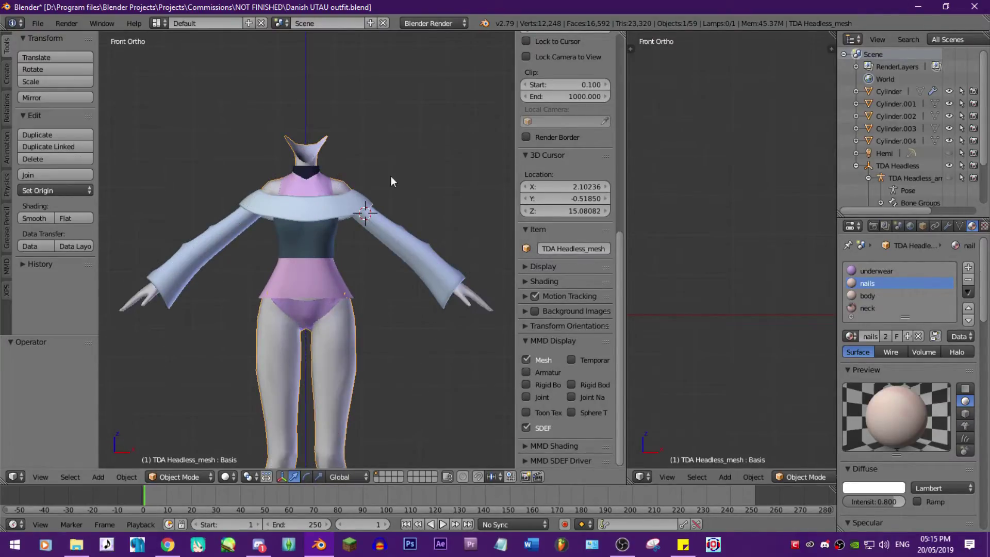
pyautogui.scroll(1, 335, 223)
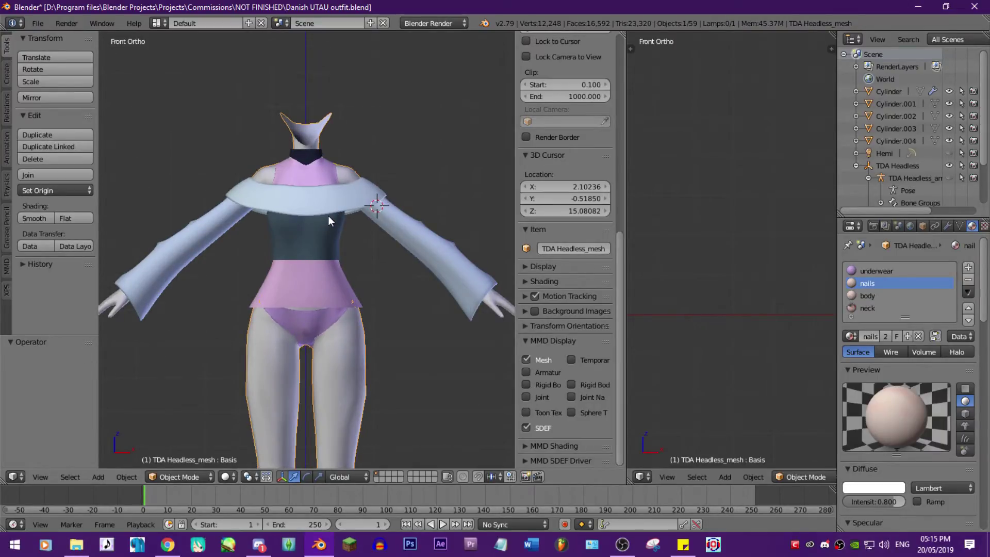
pyautogui.scroll(2, 328, 216)
# Step: Select the collar and torso/skirt/sleeves pieces, then TDA Headless_mesh as active
pyautogui.moveTo(338, 201); pyautogui.dragTo(302, 219, button='middle')
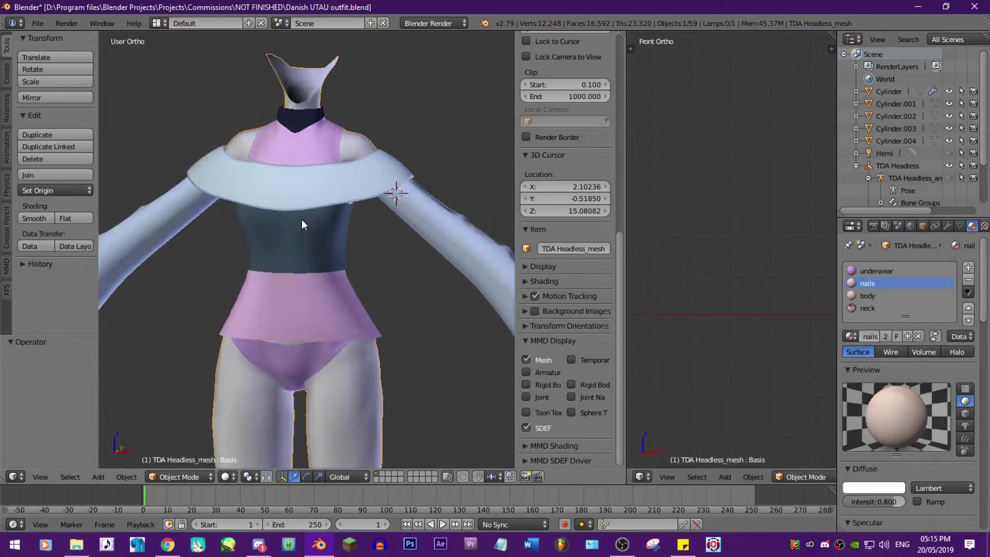
pyautogui.rightClick(304, 186)
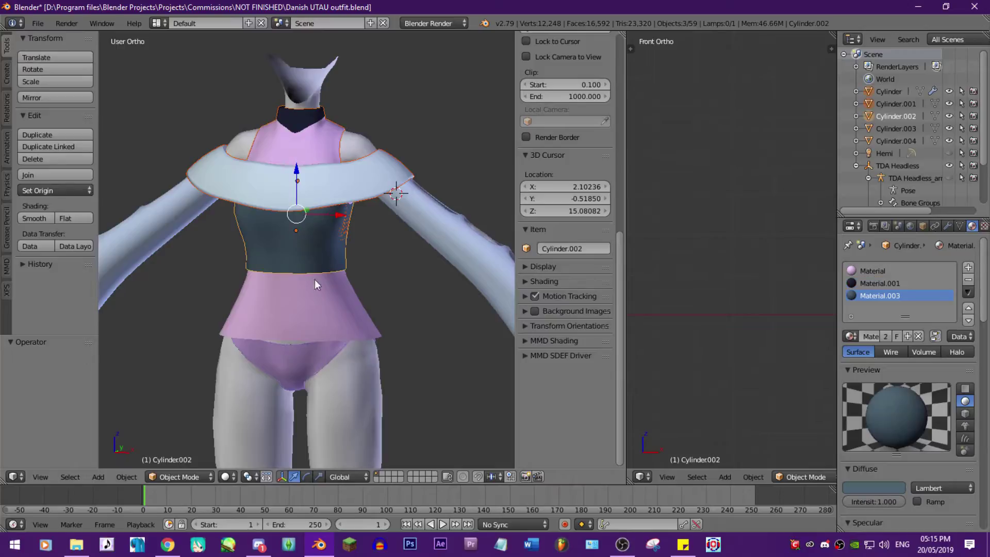
pyautogui.rightClick(436, 245)
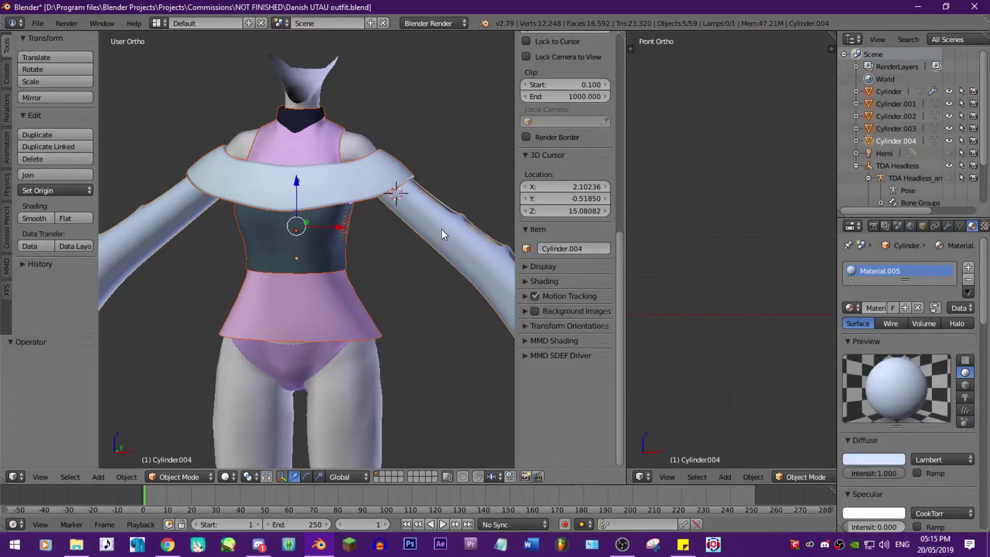
pyautogui.keyDown('shift'); pyautogui.rightClick(355, 151); pyautogui.keyUp('shift')
# Step: Parent the pieces to the body with Ctrl+P > Object and export Danish UTAU outfit.pmx to Downloads
pyautogui.hotkey('ctrl', 'p')
pyautogui.click(359, 164)
pyautogui.click(34, 24)
pyautogui.moveTo(56, 271)
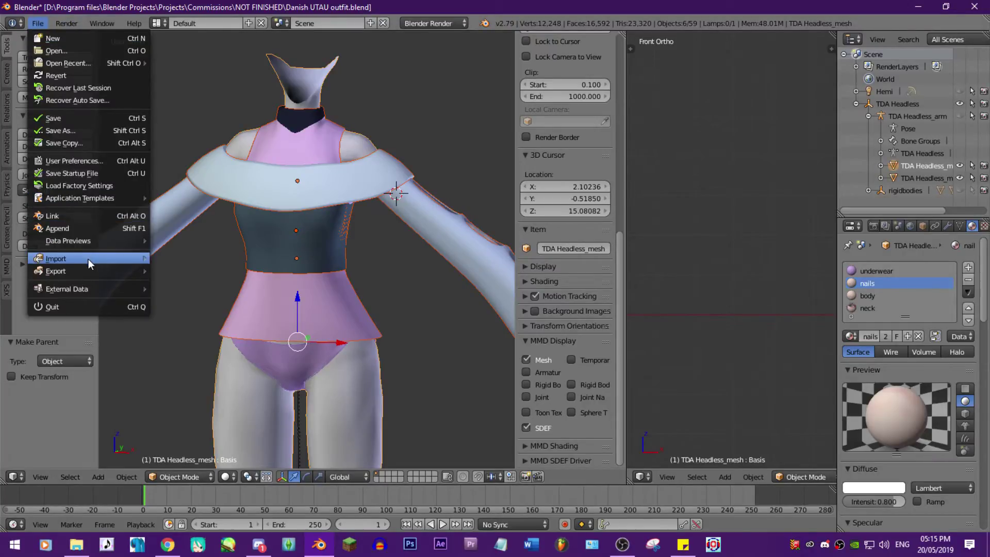
pyautogui.click(229, 381)
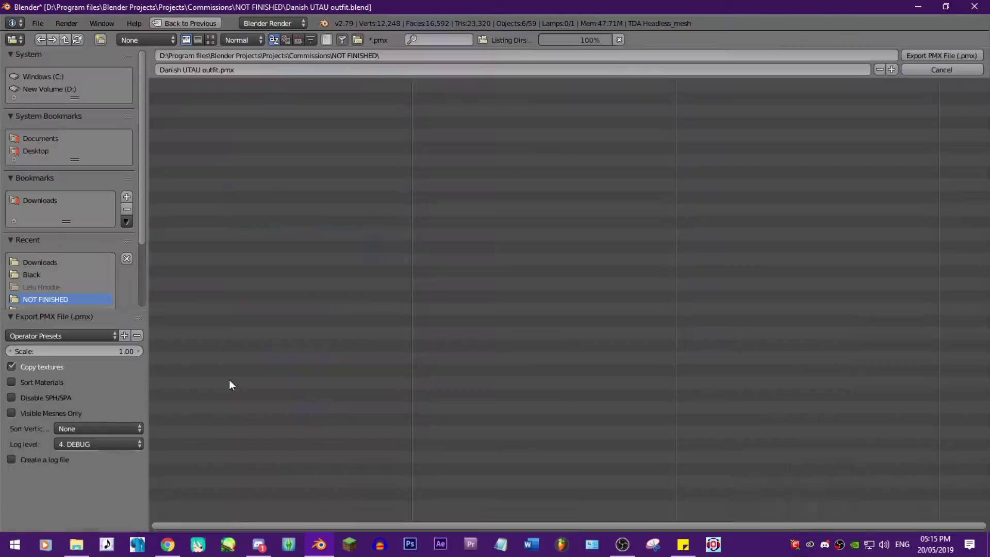
pyautogui.click(43, 200)
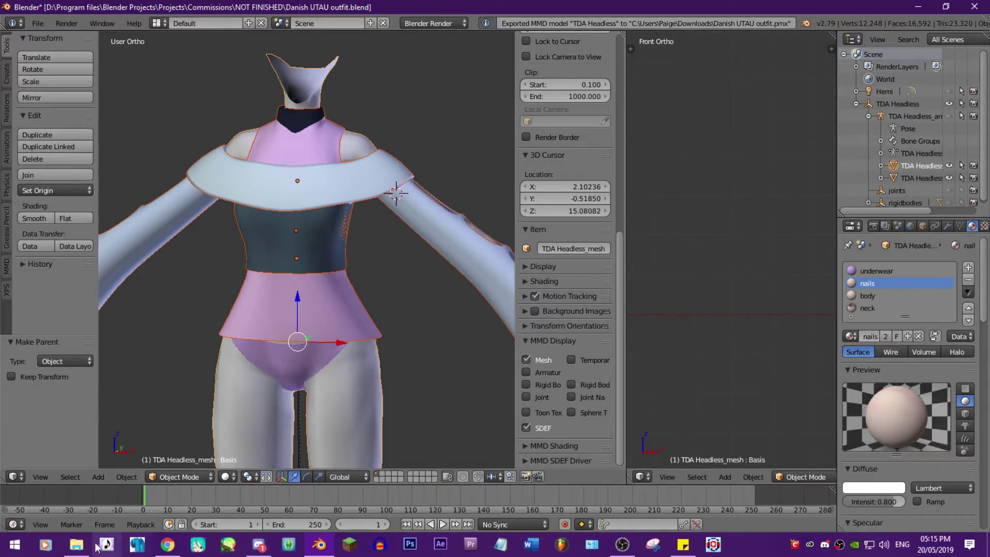
# Step: Open Danish UTAU outfit.pmx from Downloads in PMX Editor, rotate it, then close PMX Editor
pyautogui.click(76, 545)
pyautogui.click(899, 316)
pyautogui.doubleClick(899, 315)
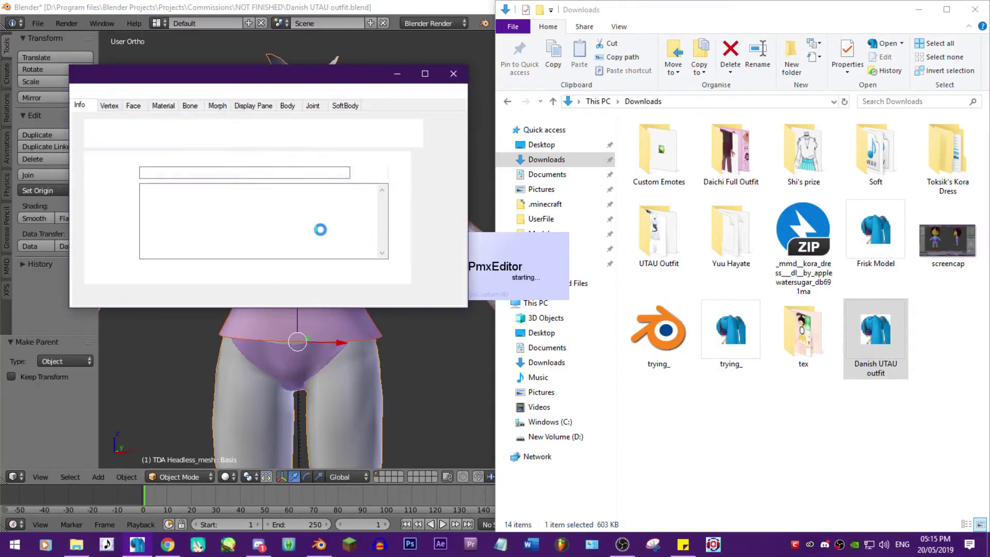
pyautogui.scroll(3, 318, 293)
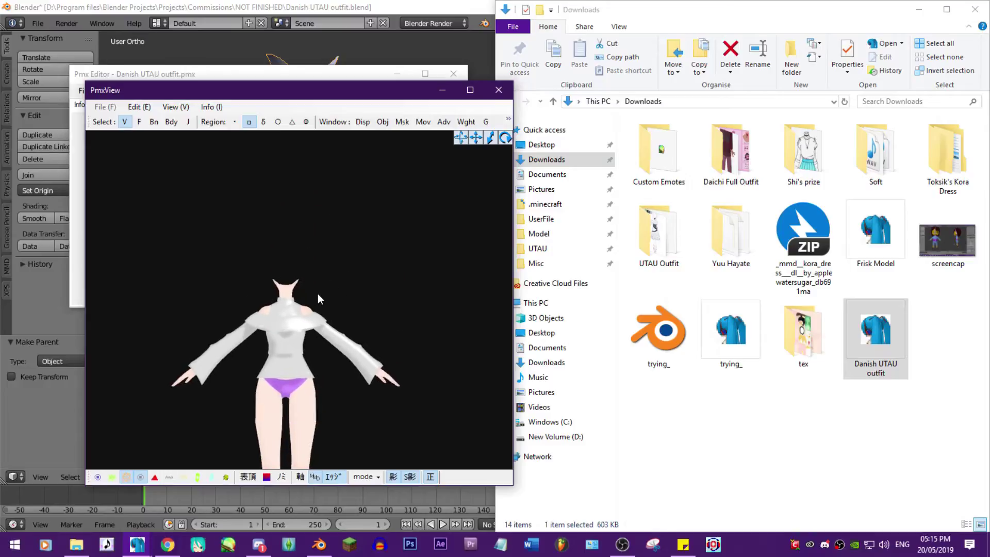
pyautogui.scroll(3, 318, 294)
pyautogui.moveTo(382, 208)
pyautogui.mouseDown(button='right')
pyautogui.moveTo(334, 352)
pyautogui.moveTo(380, 348)
pyautogui.moveTo(154, 335)
pyautogui.moveTo(230, 334)
pyautogui.moveTo(414, 132)
pyautogui.mouseUp(button='right')
pyautogui.click(457, 75)
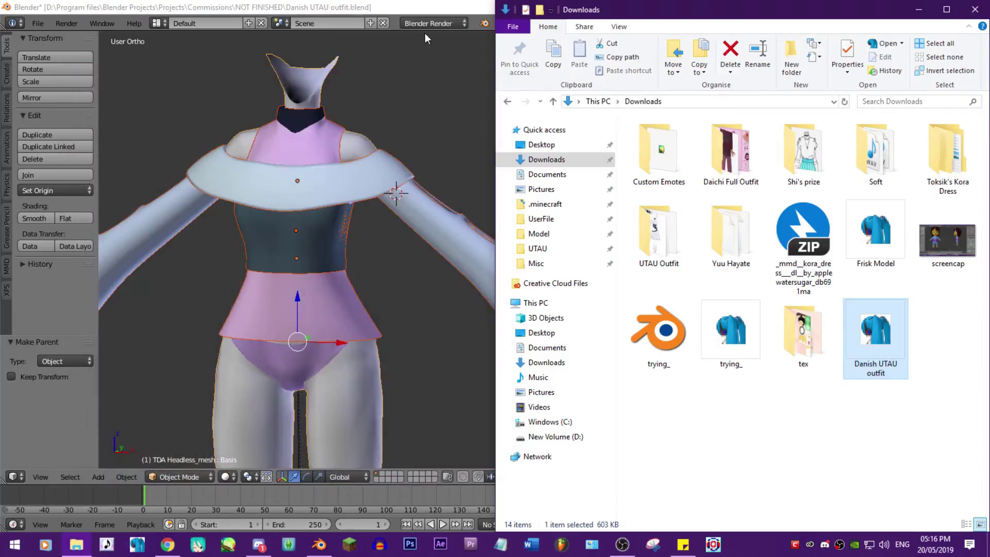
# Step: Maximise Blender, toggle the sidebar, and show the armature bones
pyautogui.doubleClick(442, 3)
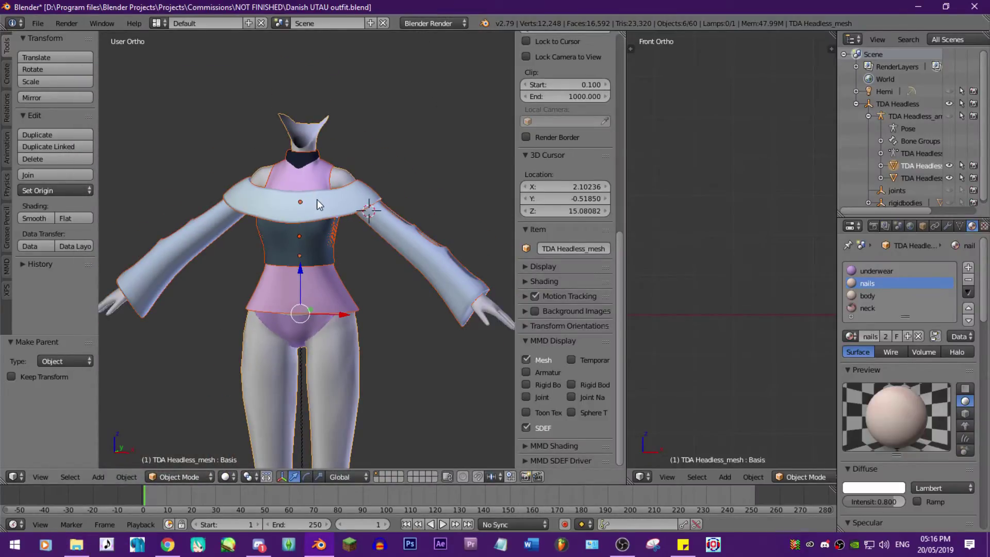
pyautogui.press('n')
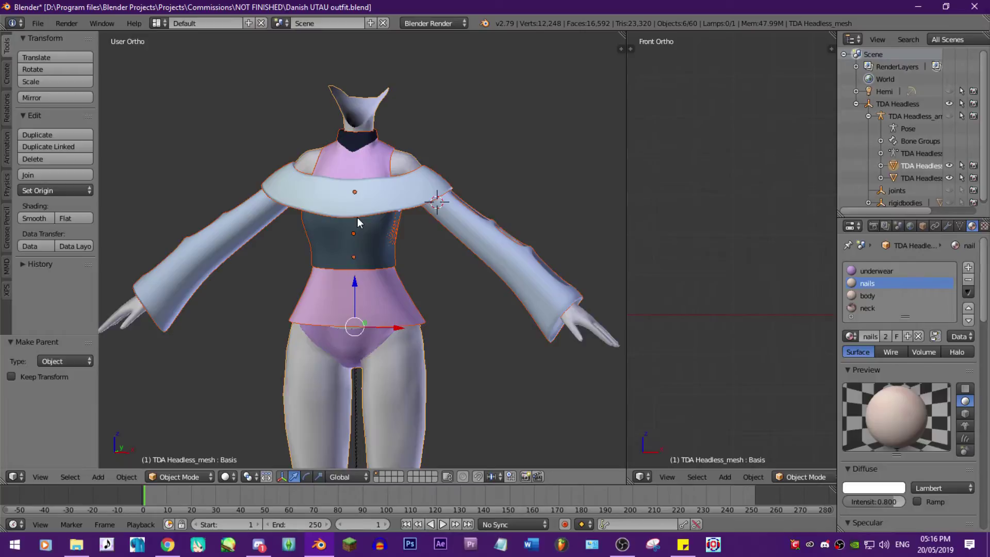
pyautogui.press('n')
pyautogui.click(530, 368)
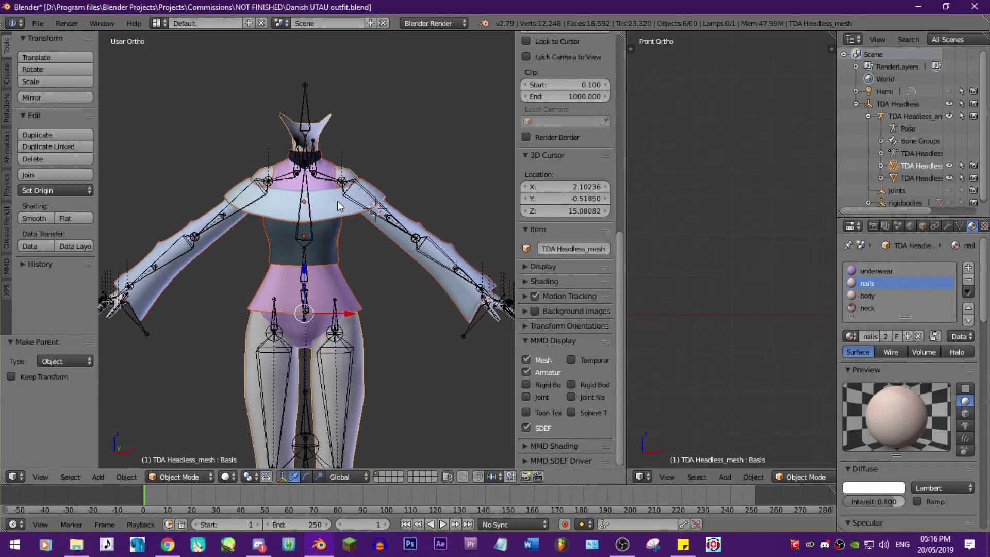
# Step: Delete the TDA Headless_arm MMD armature
pyautogui.rightClick(338, 183)
pyautogui.rightClick(341, 185)
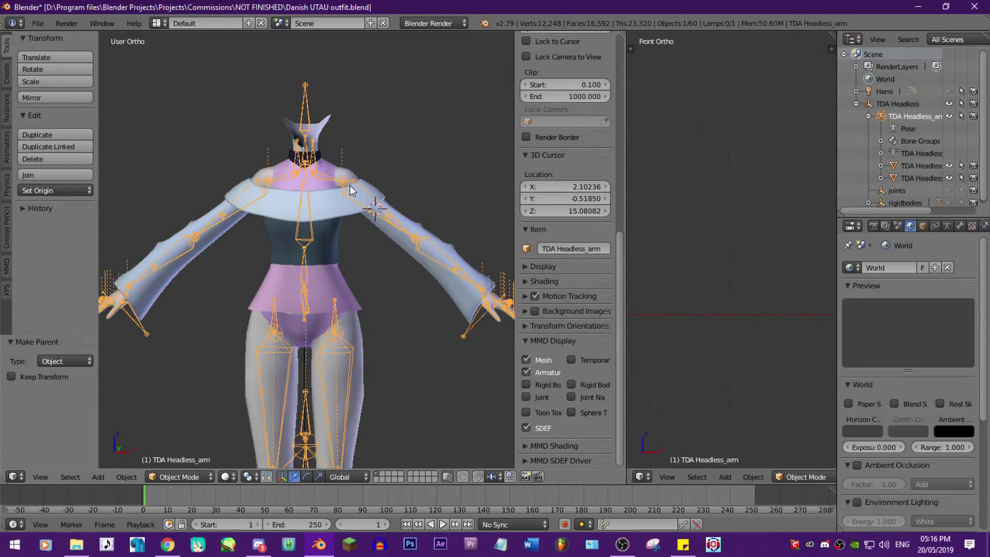
pyautogui.press('x')
pyautogui.click(350, 189)
# Step: Parent the four cylinder outfit pieces to the headless body mesh with Ctrl+P > Object
pyautogui.rightClick(312, 179)
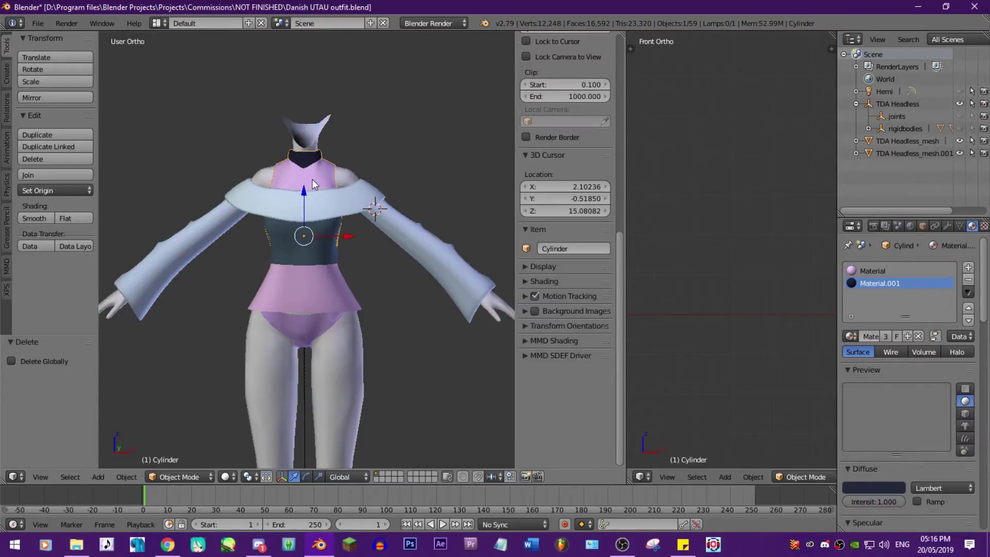
pyautogui.keyDown('shift'); pyautogui.rightClick(321, 213); pyautogui.keyUp('shift')
pyautogui.keyDown('shift'); pyautogui.rightClick(321, 253); pyautogui.keyUp('shift')
pyautogui.keyDown('shift'); pyautogui.rightClick(402, 258); pyautogui.keyUp('shift')
pyautogui.keyDown('shift'); pyautogui.rightClick(346, 177); pyautogui.keyUp('shift')
pyautogui.hotkey('ctrl', 'p')
pyautogui.click(337, 178)
# Step: Dismiss the File menu without exporting, select the body mesh, and orbit to side and front views
pyautogui.click(37, 22)
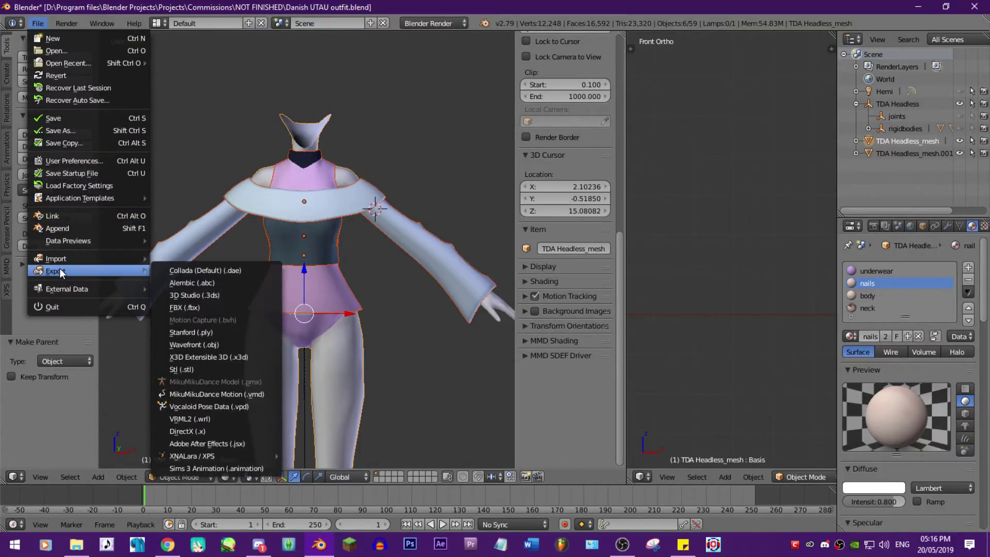
pyautogui.moveTo(56, 271)
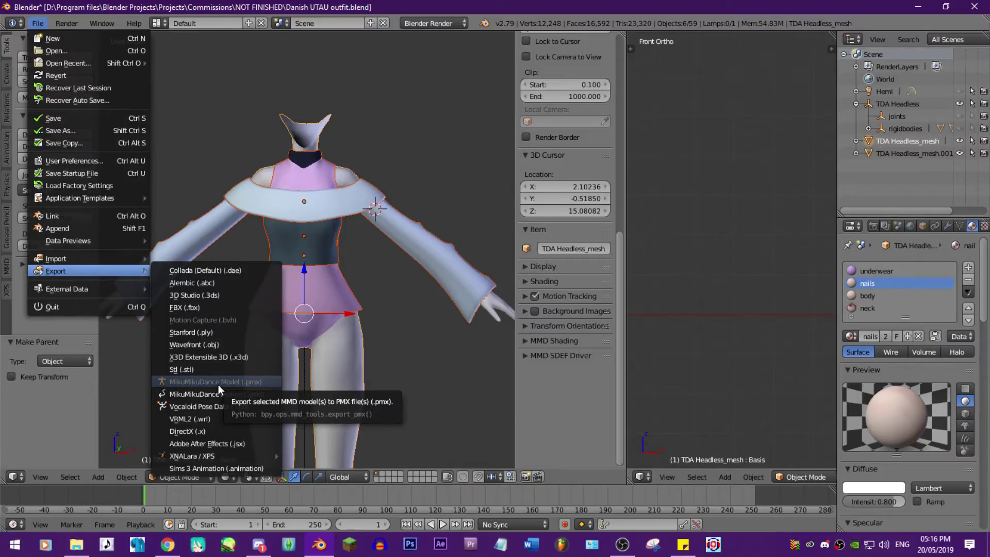
pyautogui.click(312, 173)
pyautogui.rightClick(312, 172)
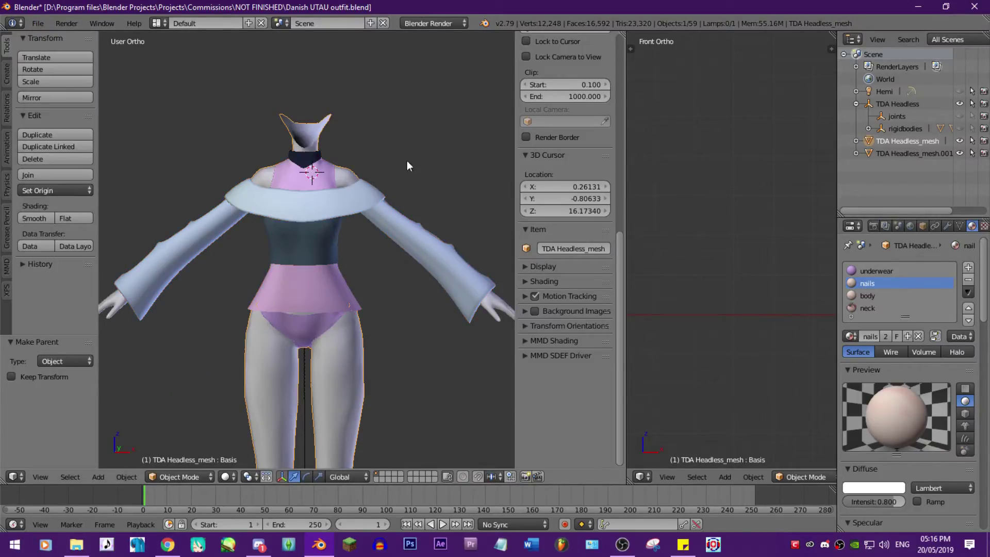
pyautogui.moveTo(241, 341)
pyautogui.mouseDown(button='middle')
pyautogui.moveTo(243, 320)
pyautogui.moveTo(99, 340)
pyautogui.moveTo(363, 303)
pyautogui.mouseUp(button='middle')
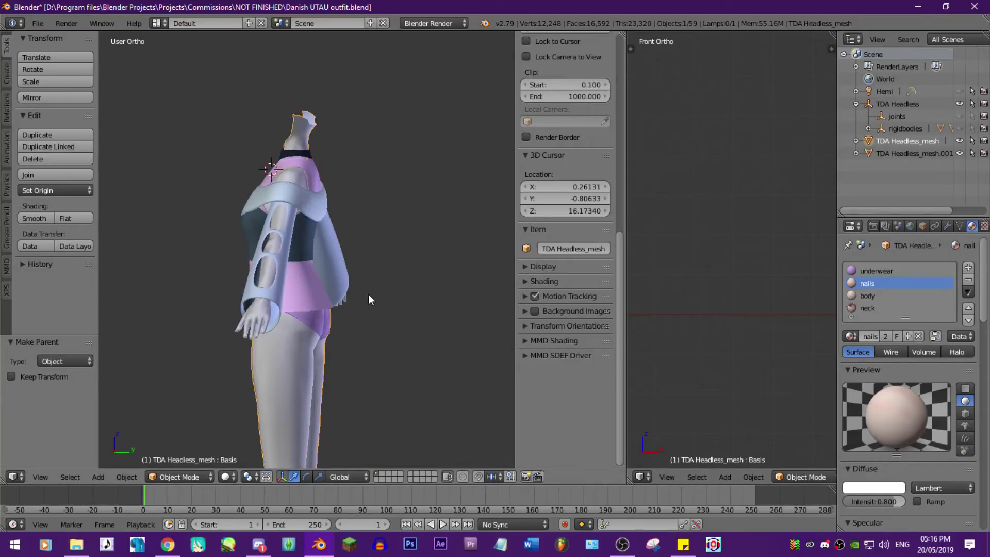
pyautogui.moveTo(334, 300)
pyautogui.mouseDown(button='middle')
pyautogui.moveTo(437, 302)
pyautogui.moveTo(427, 307)
pyautogui.mouseUp(button='middle')
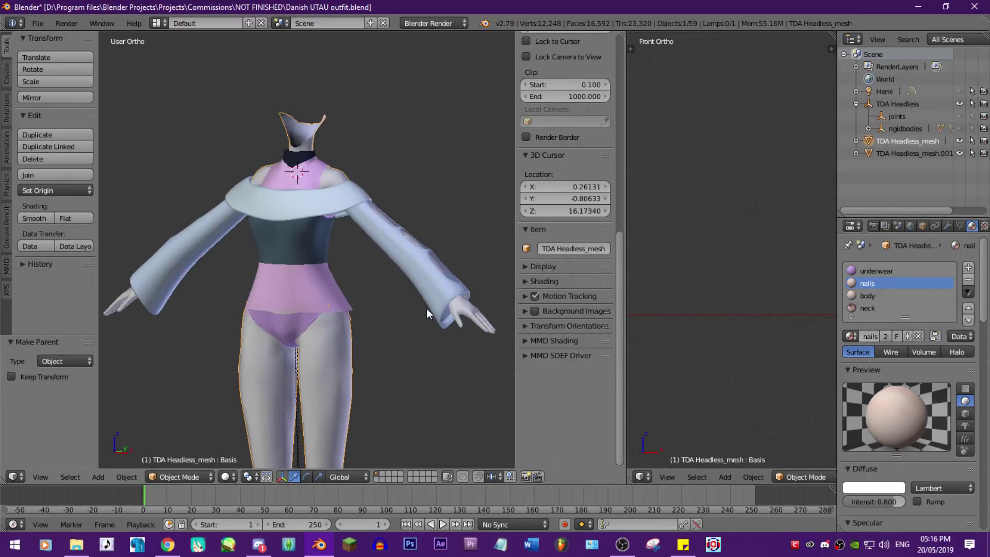